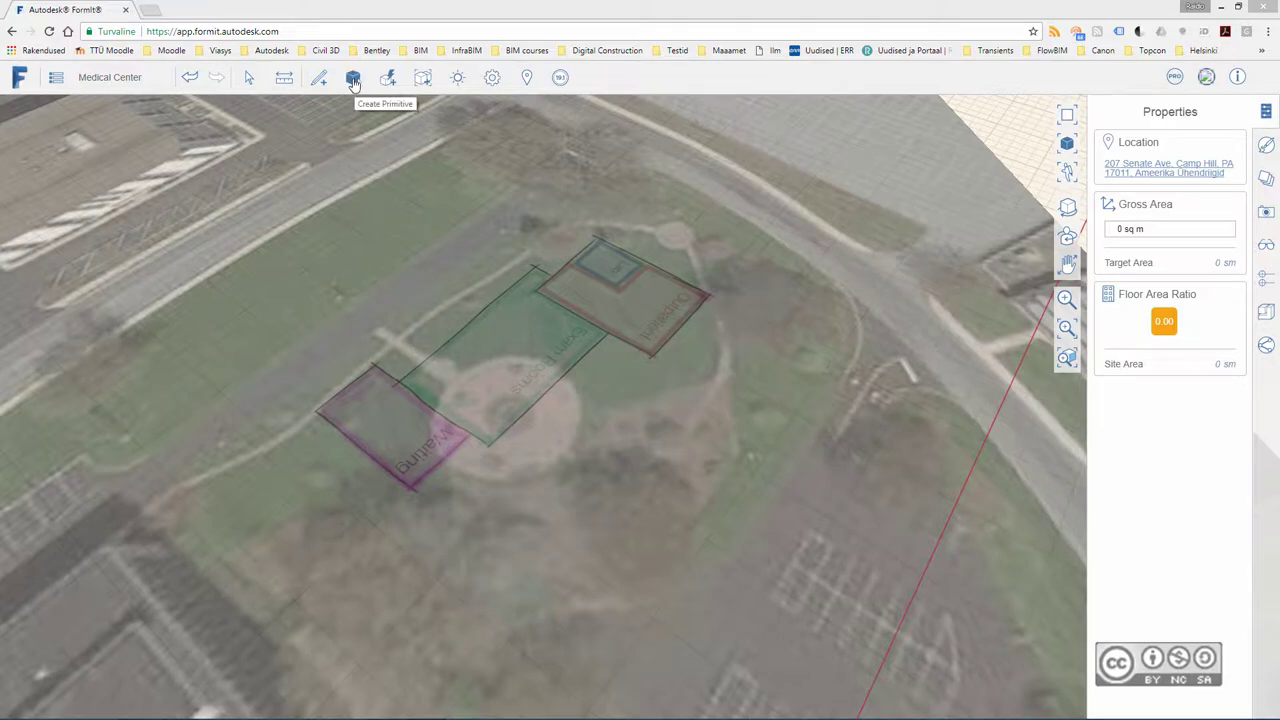
Open the Create Primitive flyout listing the primitive solids.
{"action": "left_click", "coordinate": [353, 79]}
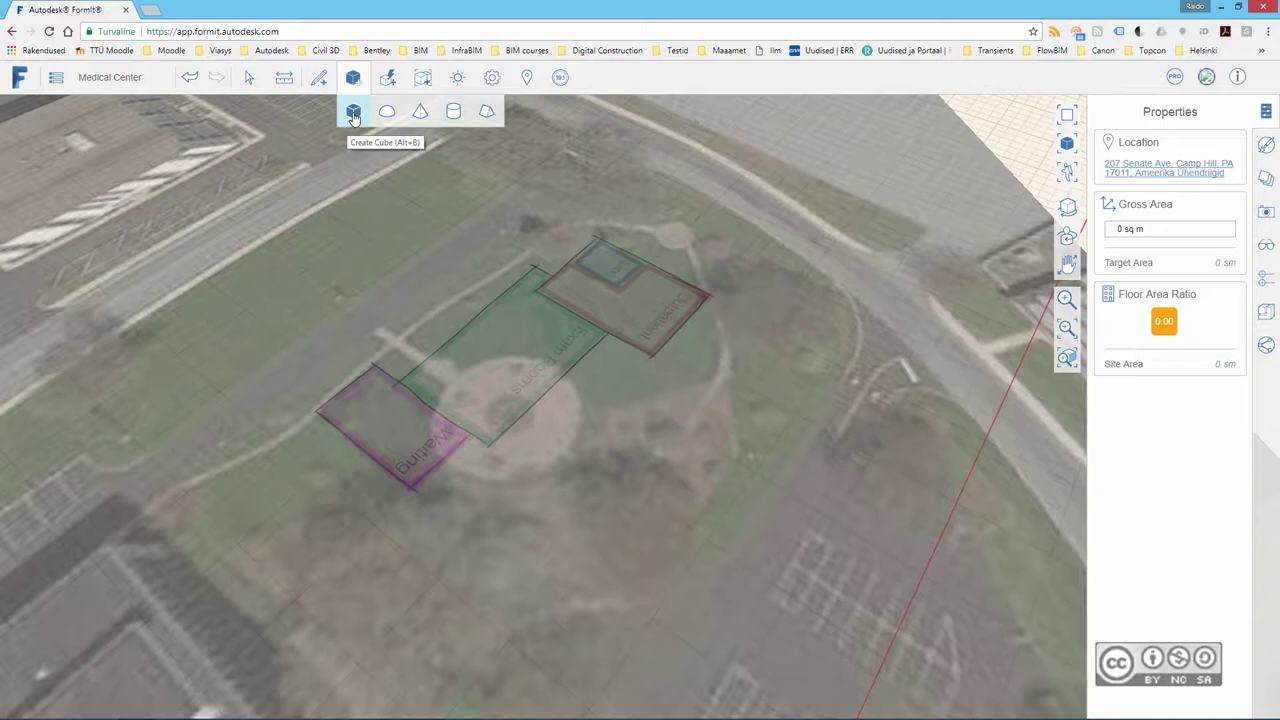
Place a cube inside the Exam Rooms area.
{"action": "left_click", "coordinate": [354, 115]}
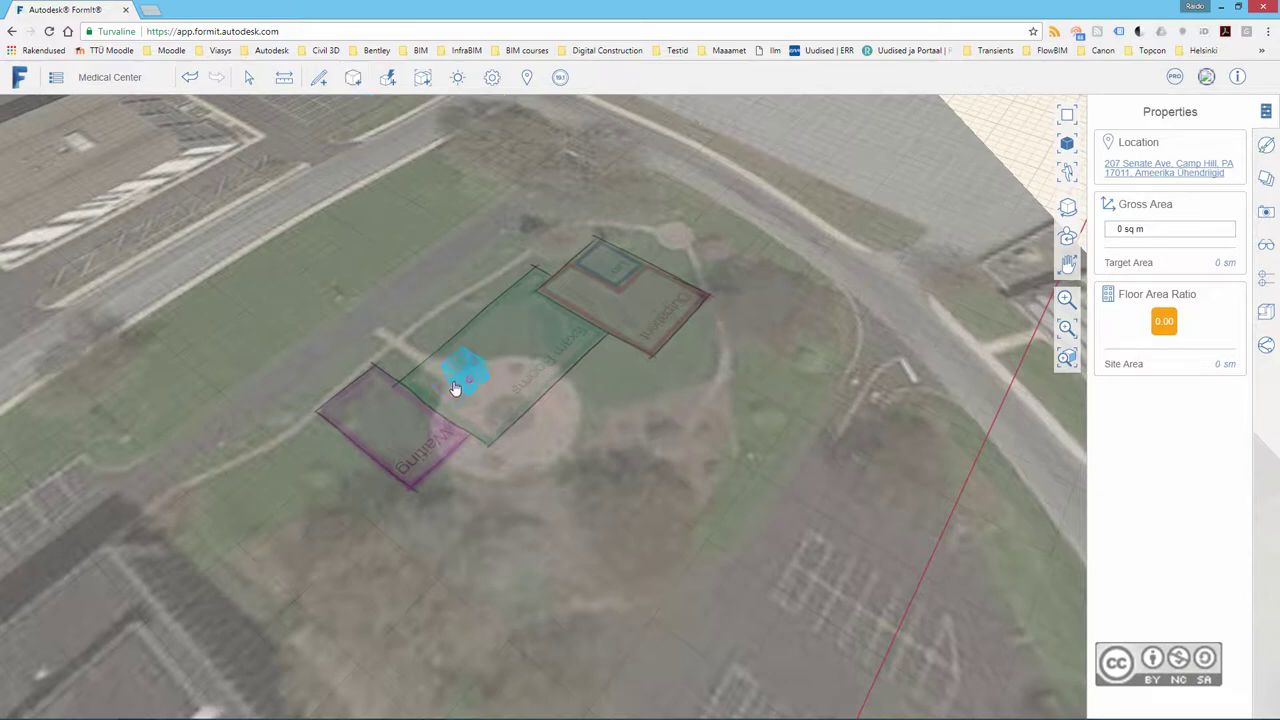
{"action": "scroll", "coordinate": [463, 378], "scroll_direction": "up", "scroll_amount": 2}
{"action": "scroll", "coordinate": [463, 385], "scroll_direction": "up", "scroll_amount": 2}
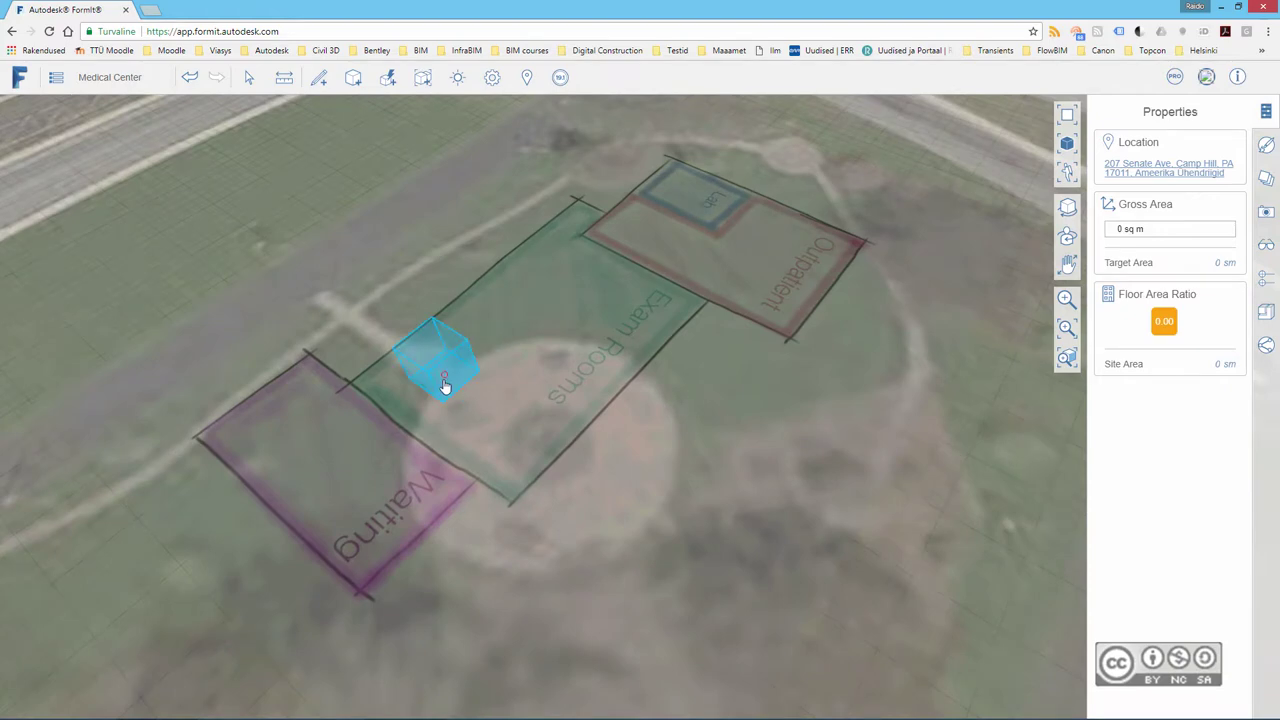
{"action": "left_click", "coordinate": [445, 385]}
{"action": "mouse_move", "coordinate": [353, 77]}
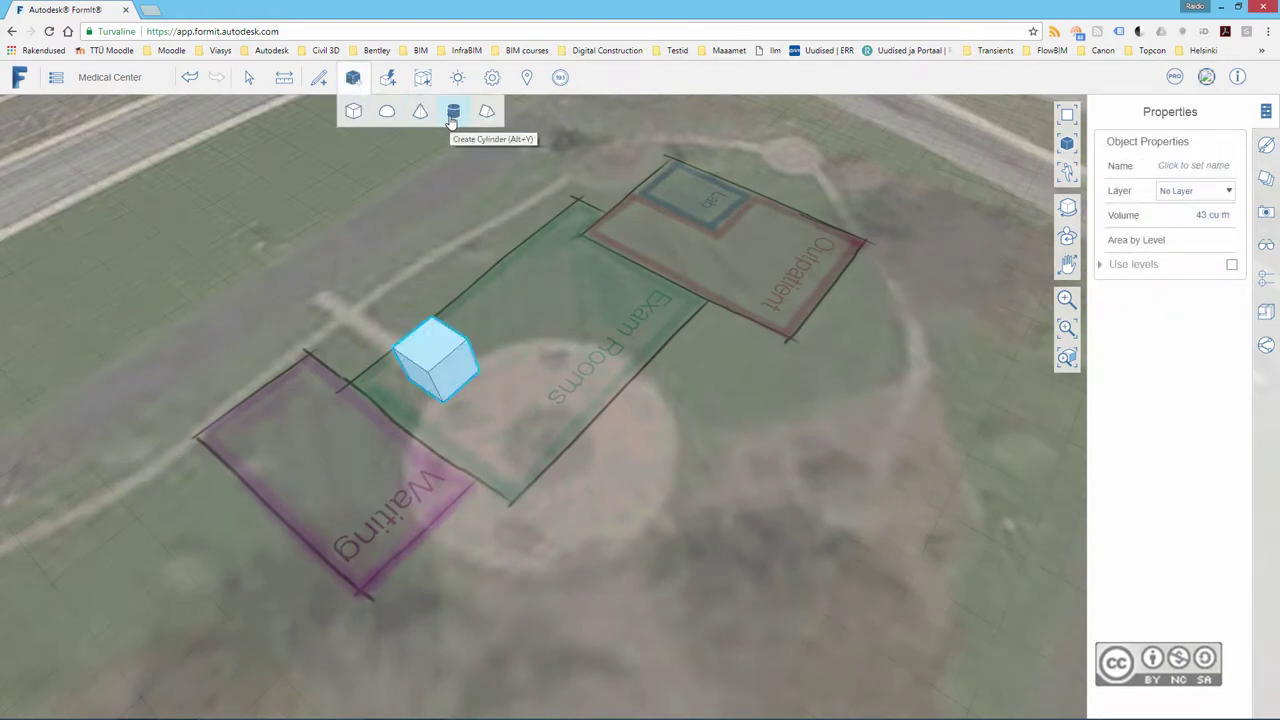
Add a cylinder near the top of Exam Rooms, then deselect it.
{"action": "left_click", "coordinate": [452, 111]}
{"action": "left_click", "coordinate": [557, 277]}
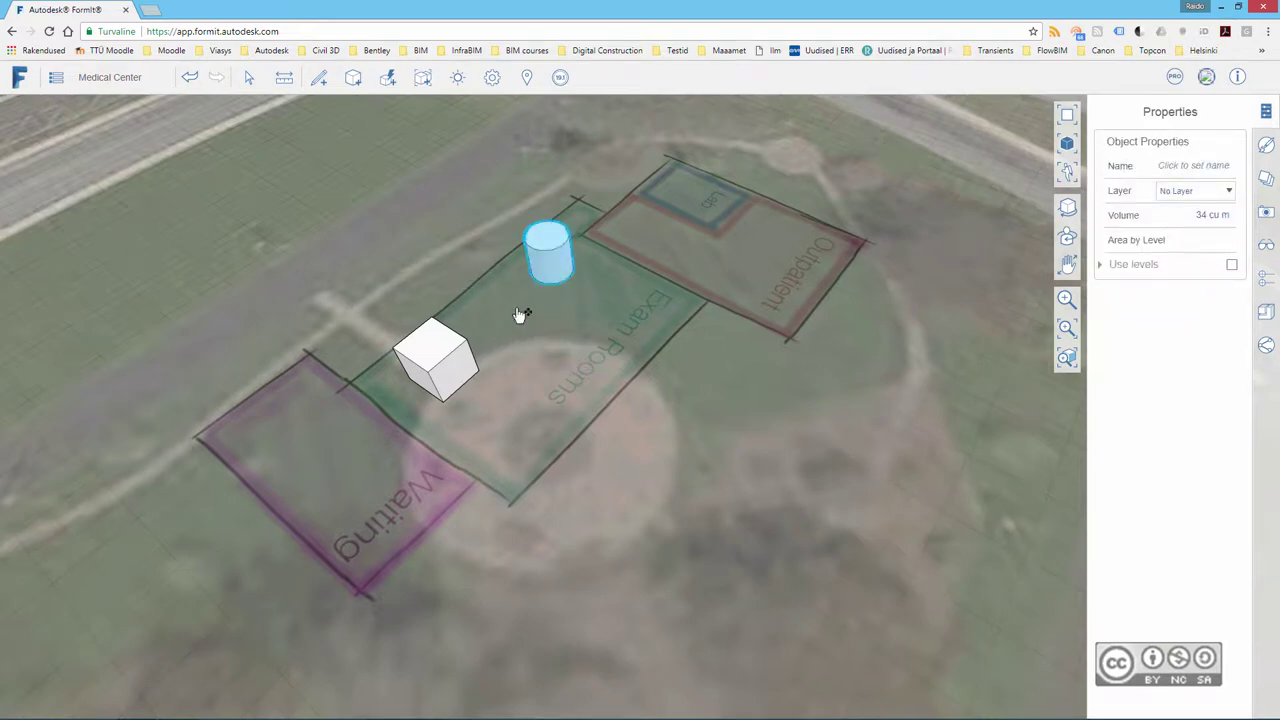
{"action": "scroll", "coordinate": [510, 305], "scroll_direction": "up", "scroll_amount": 2}
{"action": "scroll", "coordinate": [386, 214], "scroll_direction": "up", "scroll_amount": 1}
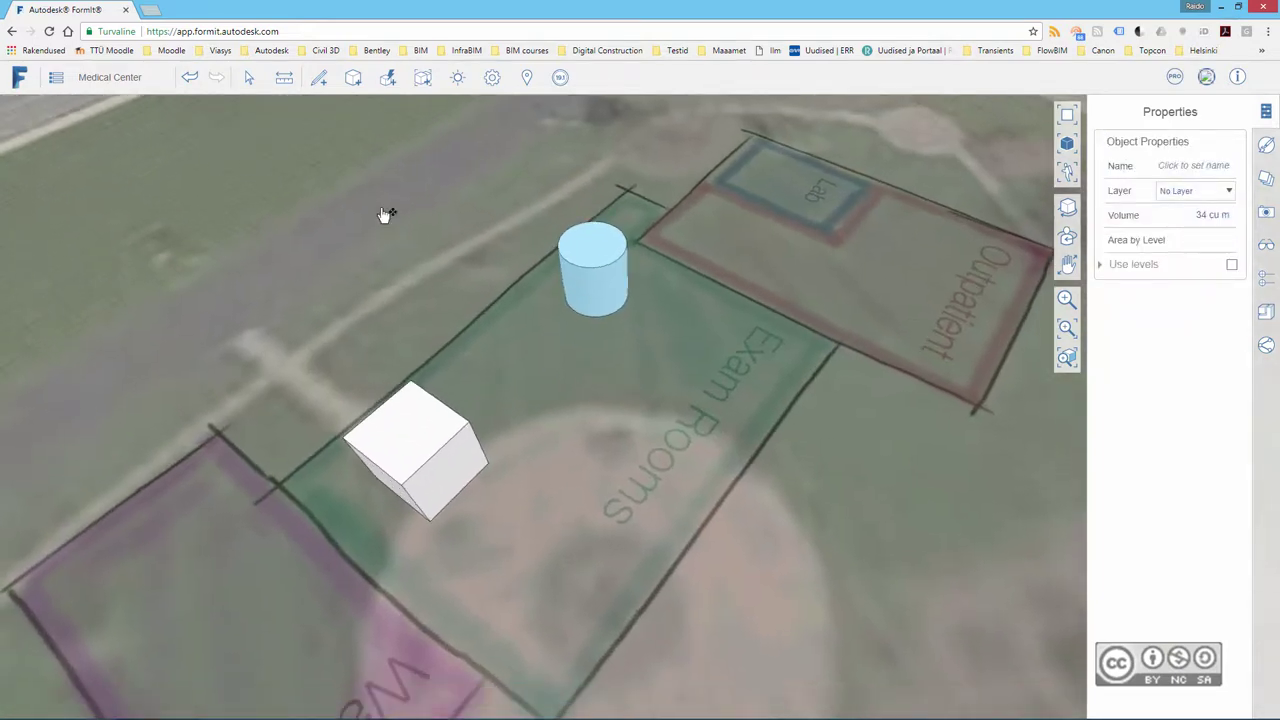
{"action": "left_click", "coordinate": [466, 293]}
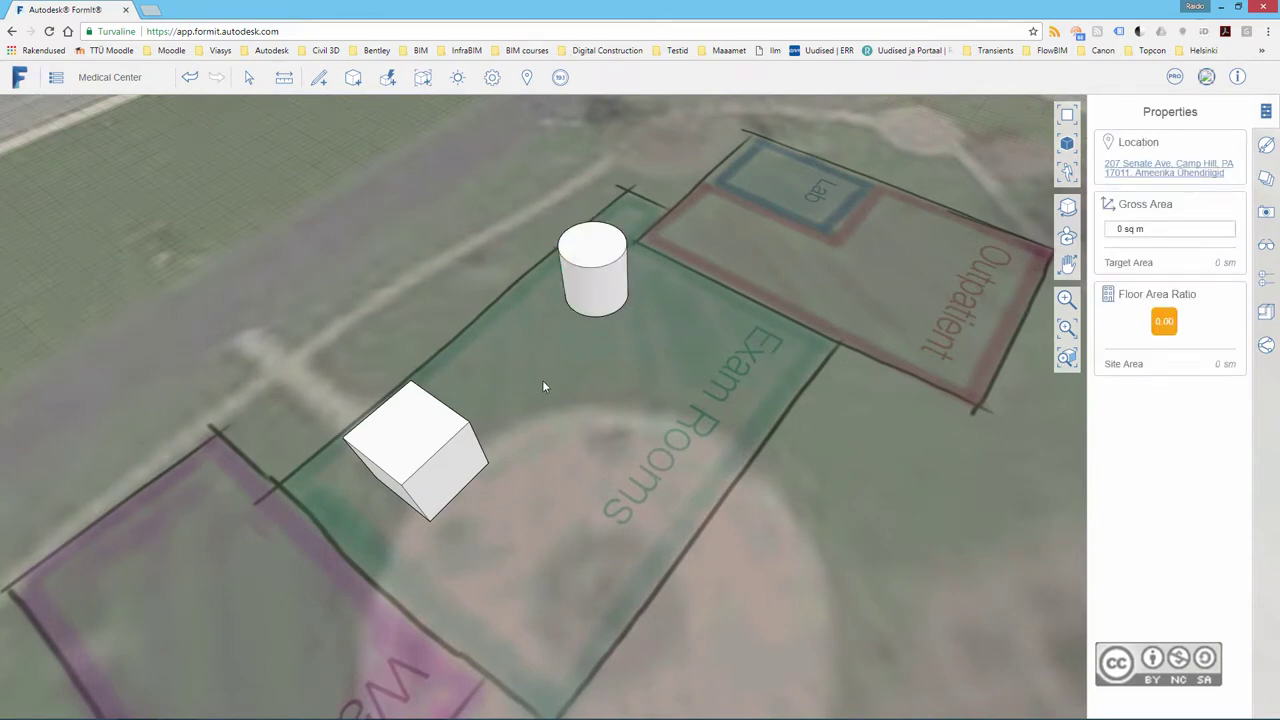
Orbit the view lower toward the horizon, then select the whole cube, the cylinder, and the cube again.
{"action": "mouse_move", "coordinate": [544, 380]}
{"action": "middle_mouse_down"}
{"action": "mouse_move", "coordinate": [538, 343]}
{"action": "mouse_move", "coordinate": [566, 351]}
{"action": "middle_mouse_up"}
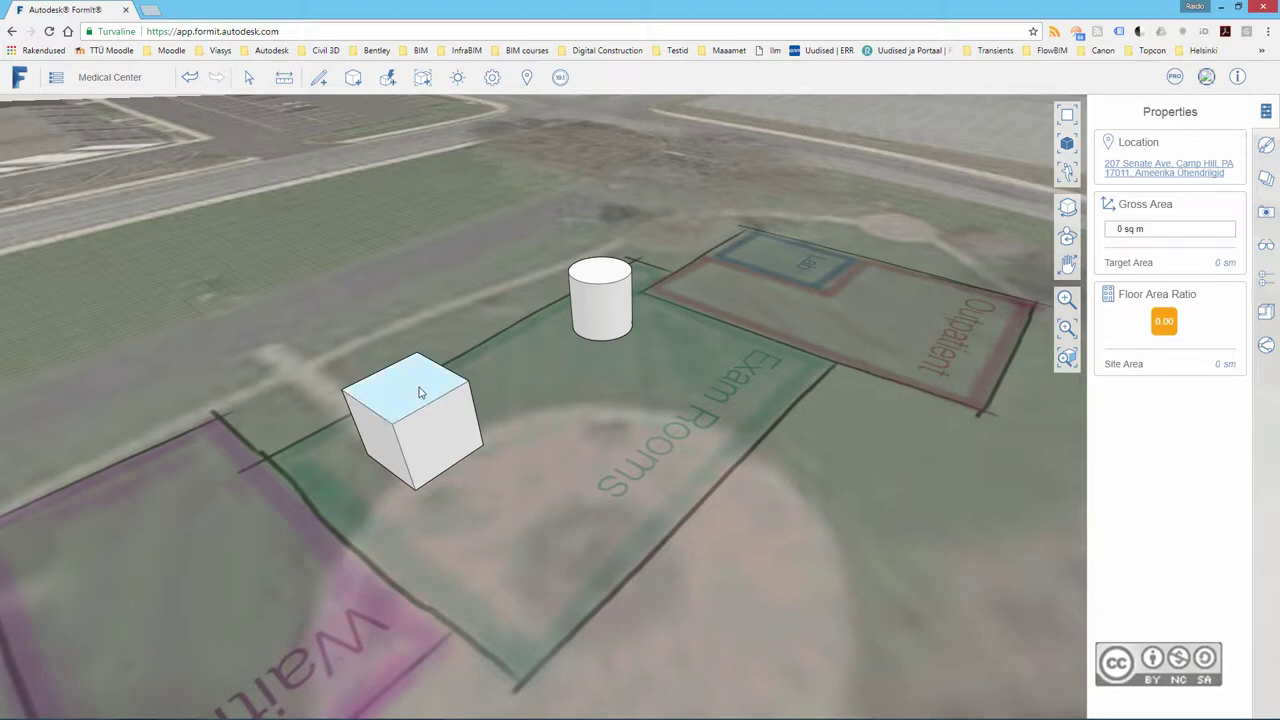
{"action": "double_click", "coordinate": [410, 404]}
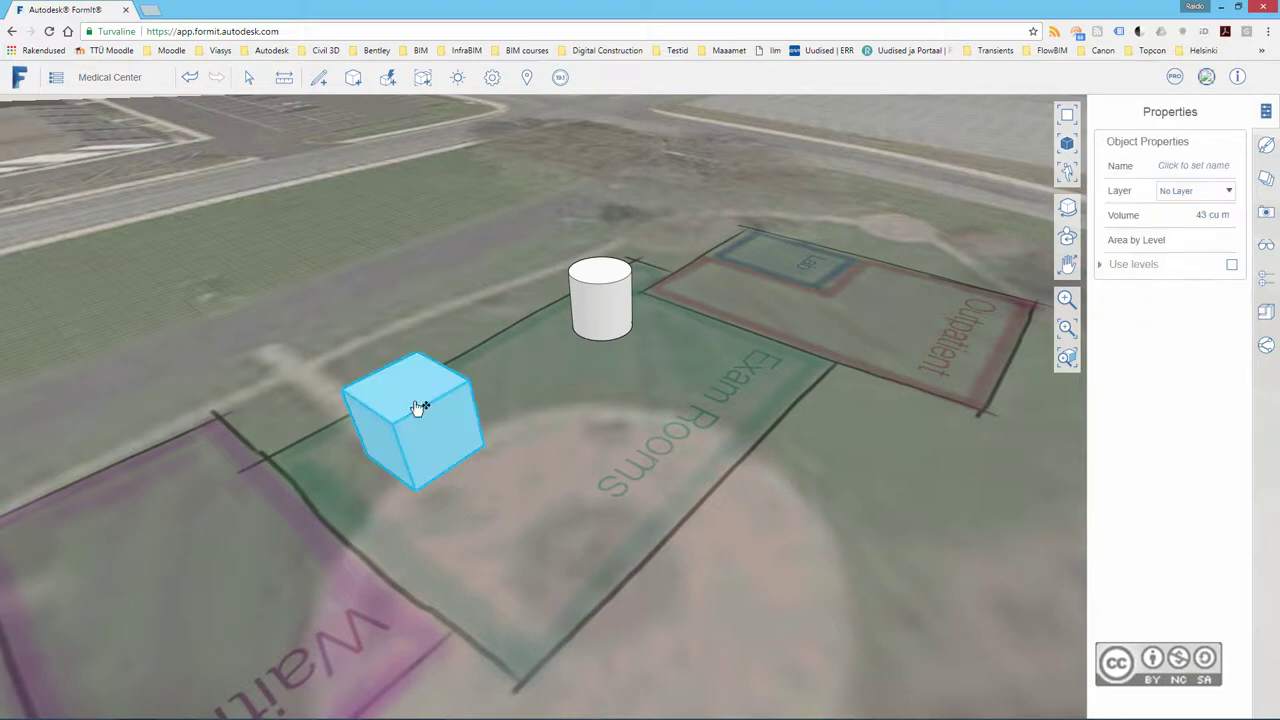
{"action": "double_click", "coordinate": [601, 281]}
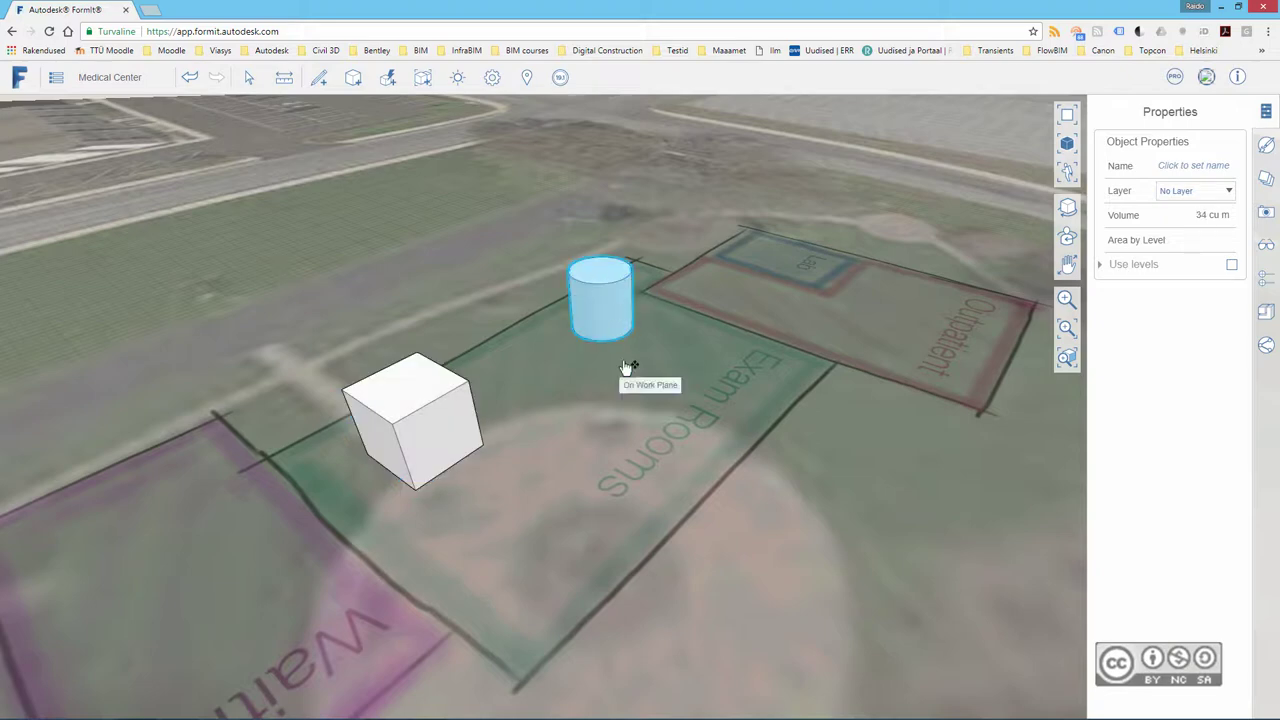
{"action": "double_click", "coordinate": [413, 395]}
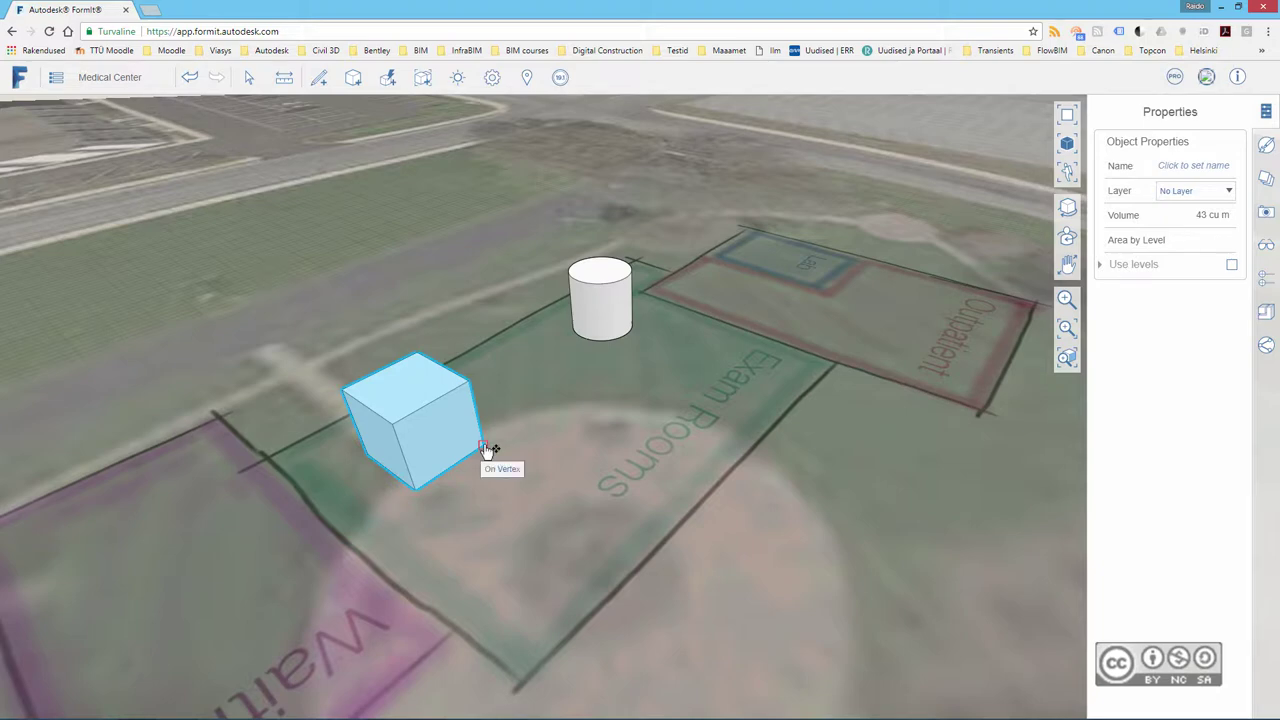
Move the cube exactly 5 m along the red X axis toward the cylinder.
{"action": "left_click_drag", "start_coordinate": [487, 447], "coordinate": [708, 441]}
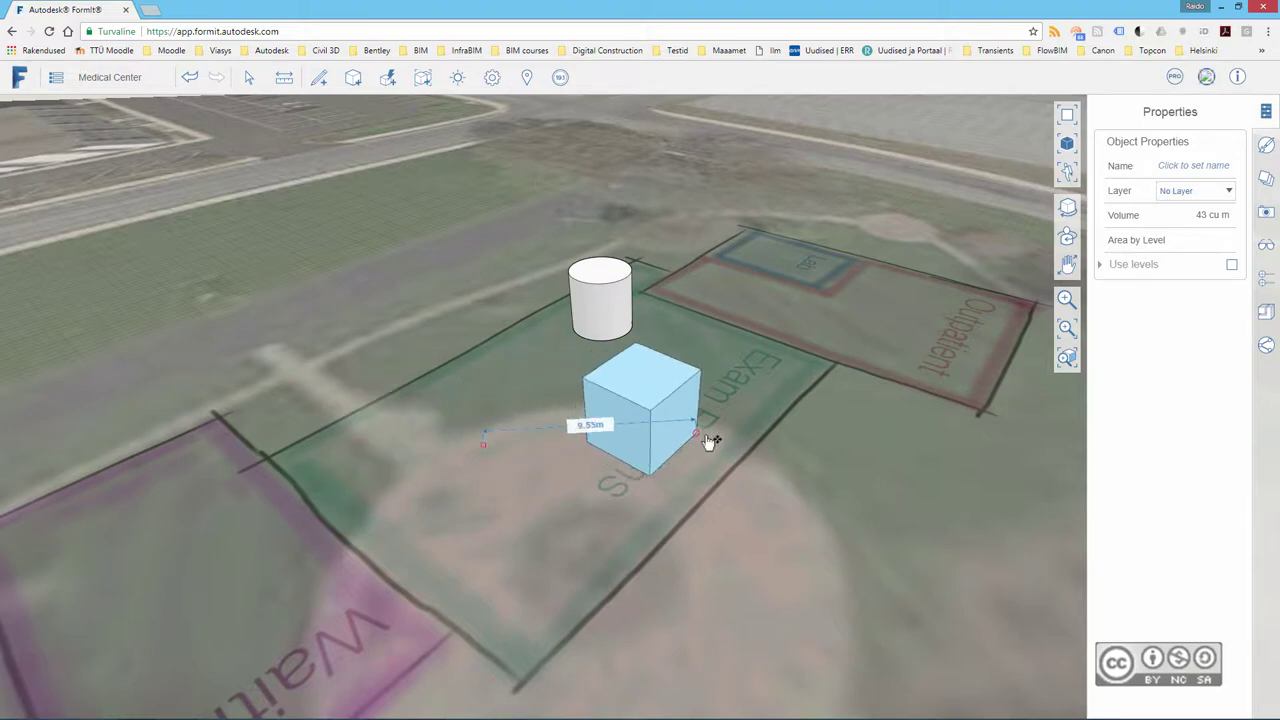
{"action": "mouse_move", "coordinate": [700, 443]}
{"action": "left_mouse_down"}
{"action": "mouse_move", "coordinate": [486, 466]}
{"action": "mouse_move", "coordinate": [572, 415]}
{"action": "mouse_move", "coordinate": [487, 410]}
{"action": "mouse_move", "coordinate": [557, 406]}
{"action": "mouse_move", "coordinate": [563, 489]}
{"action": "mouse_move", "coordinate": [608, 528]}
{"action": "mouse_move", "coordinate": [523, 423]}
{"action": "mouse_move", "coordinate": [437, 417]}
{"action": "mouse_move", "coordinate": [591, 526]}
{"action": "mouse_move", "coordinate": [586, 514]}
{"action": "mouse_move", "coordinate": [629, 469]}
{"action": "mouse_move", "coordinate": [717, 409]}
{"action": "mouse_move", "coordinate": [686, 437]}
{"action": "mouse_move", "coordinate": [717, 414]}
{"action": "mouse_move", "coordinate": [698, 428]}
{"action": "left_mouse_up"}
{"action": "type", "text": "5.02m"}
{"action": "key", "text": "Return"}
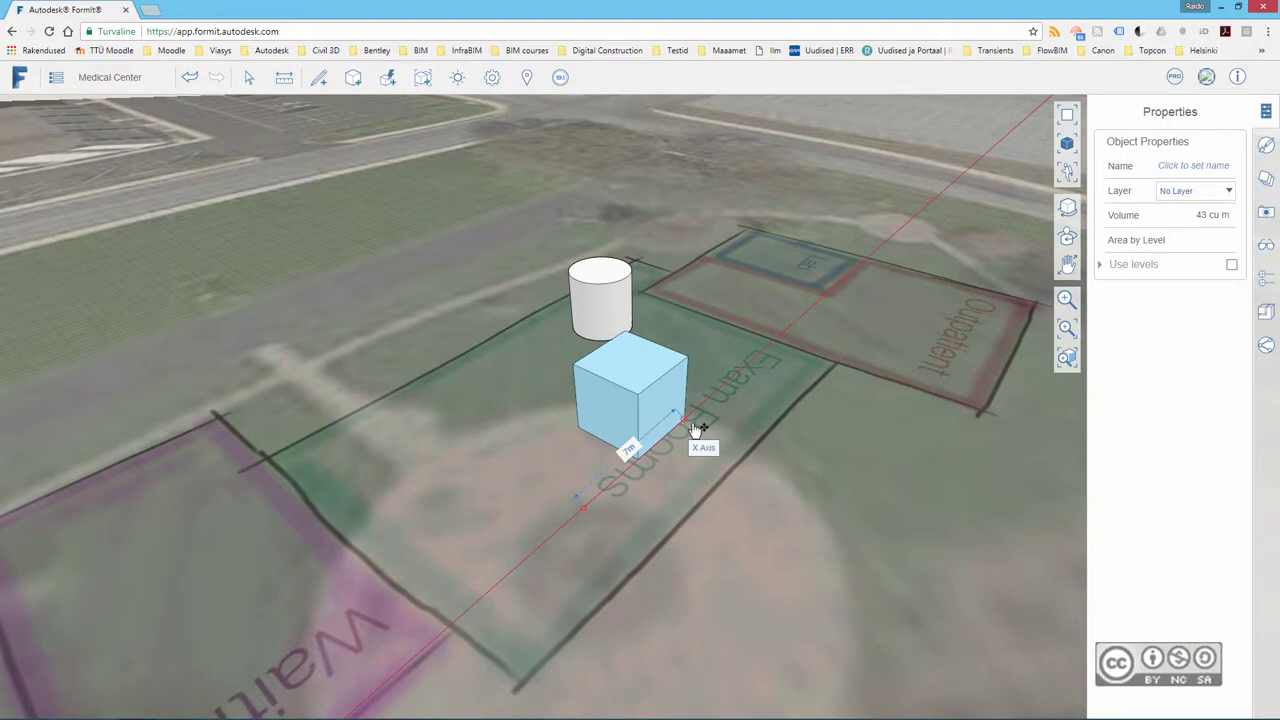
Shift the cube exactly 5.52 m along X, then drag it back to Exam Rooms' left end.
{"action": "left_click", "coordinate": [697, 428]}
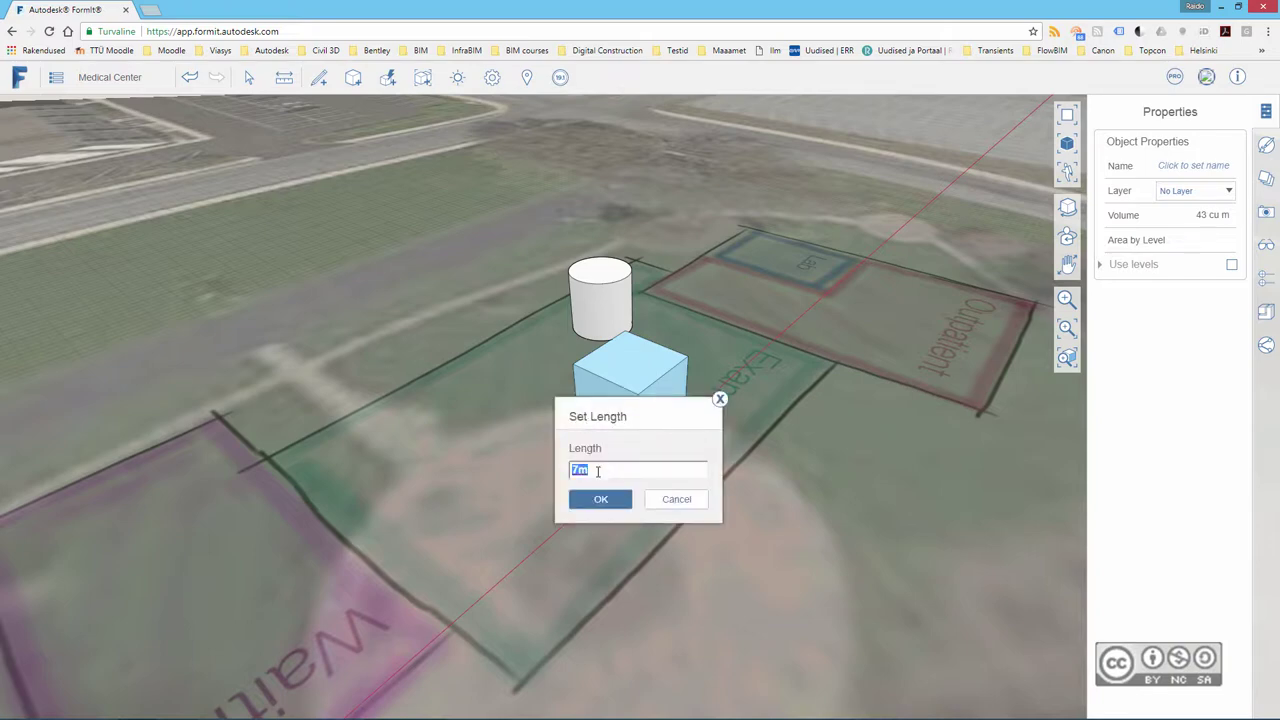
{"action": "type", "text": "5."}
{"action": "type", "text": "5"}
{"action": "type", "text": "2"}
{"action": "left_click", "coordinate": [595, 503]}
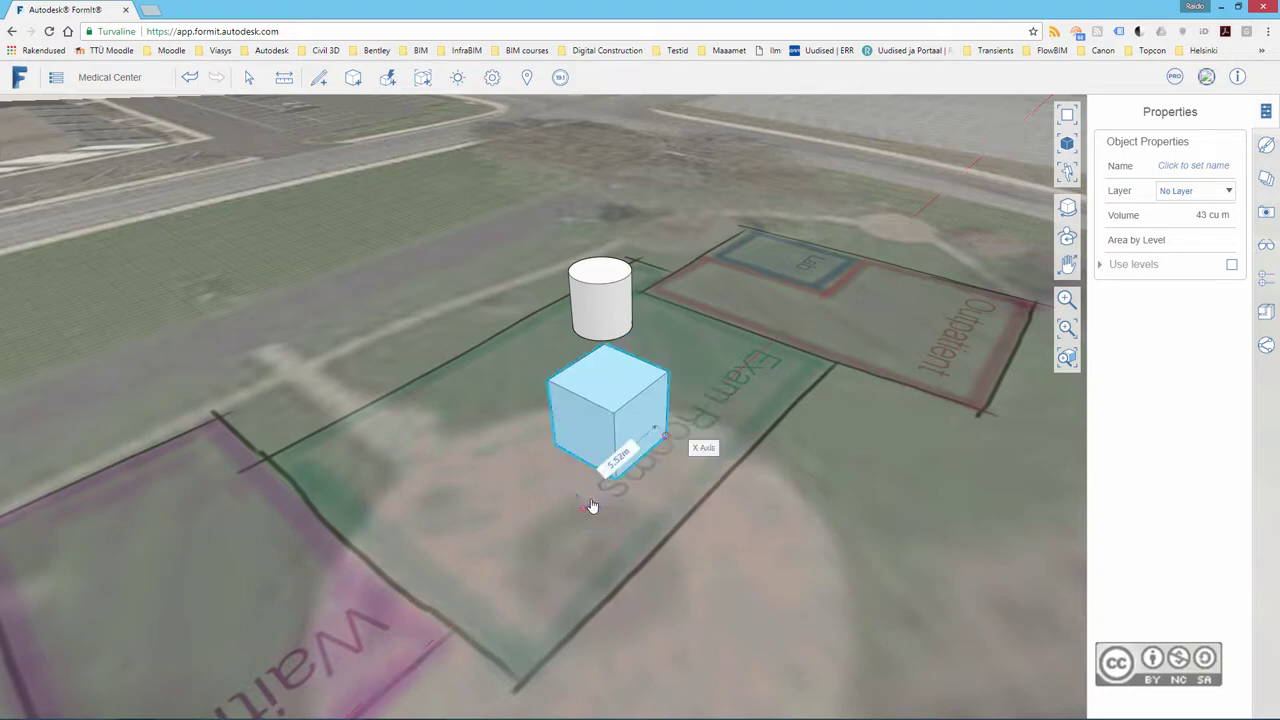
{"action": "left_click_drag", "start_coordinate": [557, 451], "coordinate": [391, 459]}
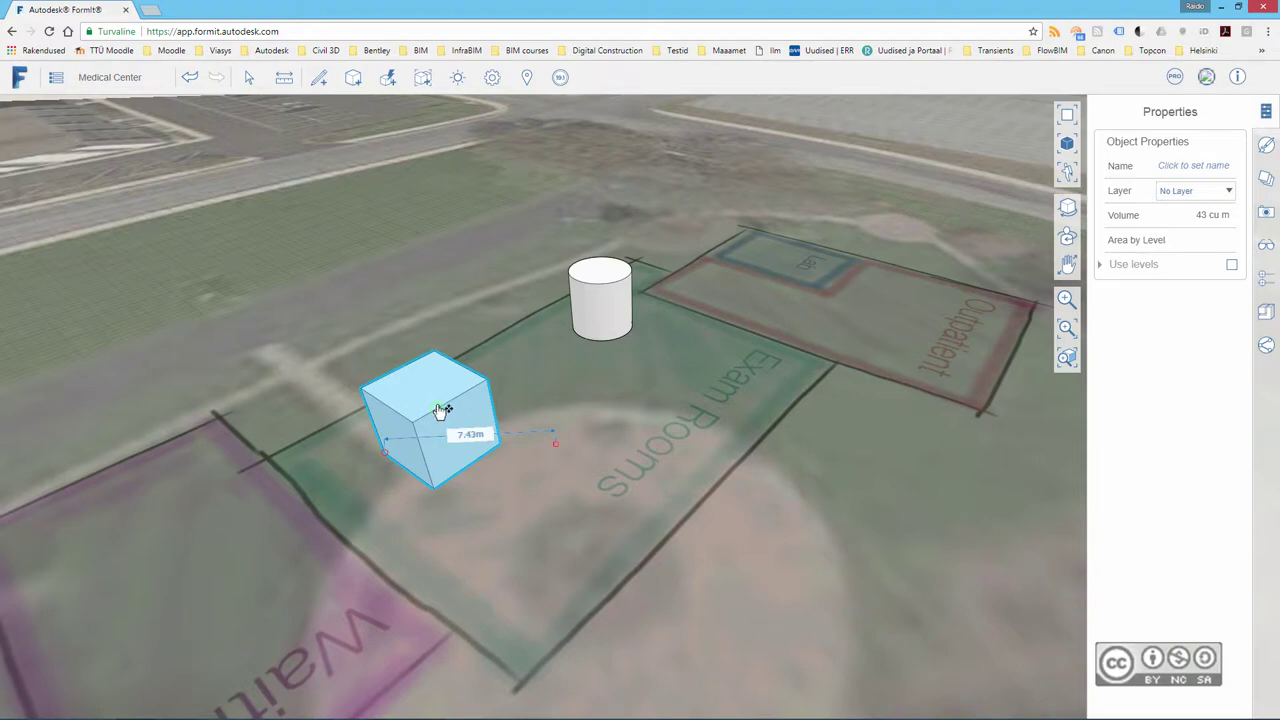
{"action": "right_click", "coordinate": [413, 387]}
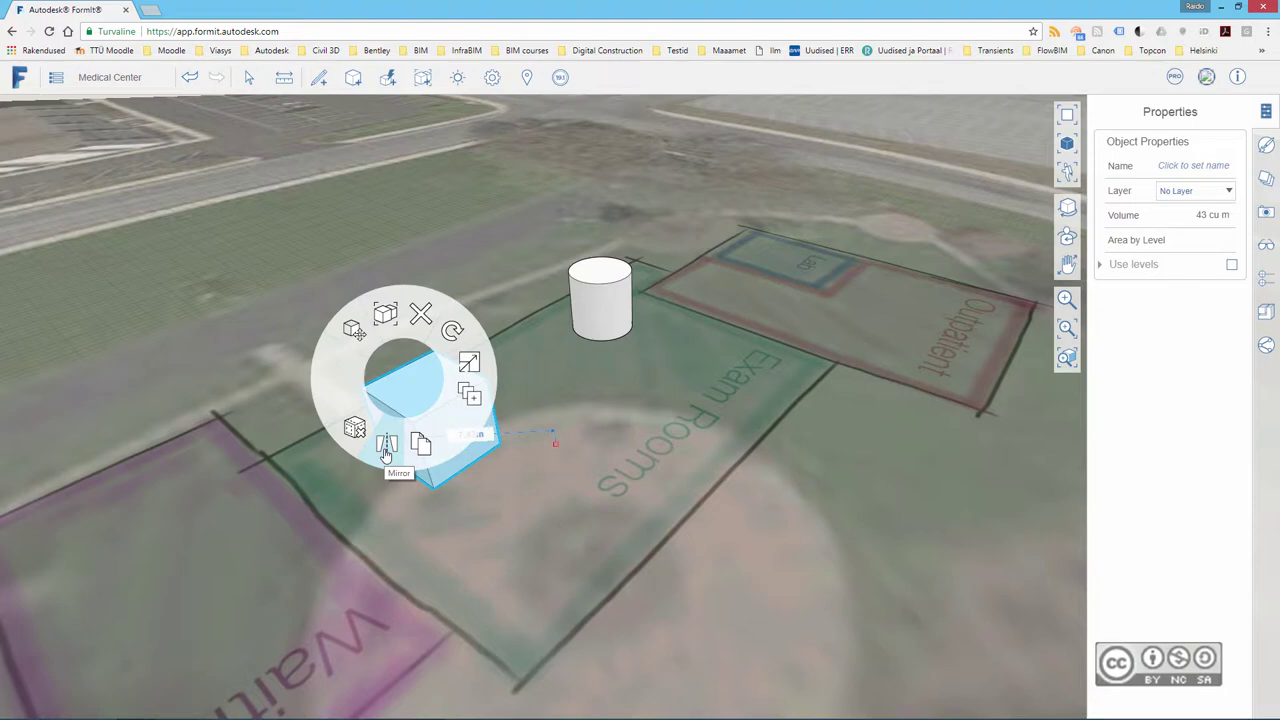
{"action": "left_click", "coordinate": [352, 330]}
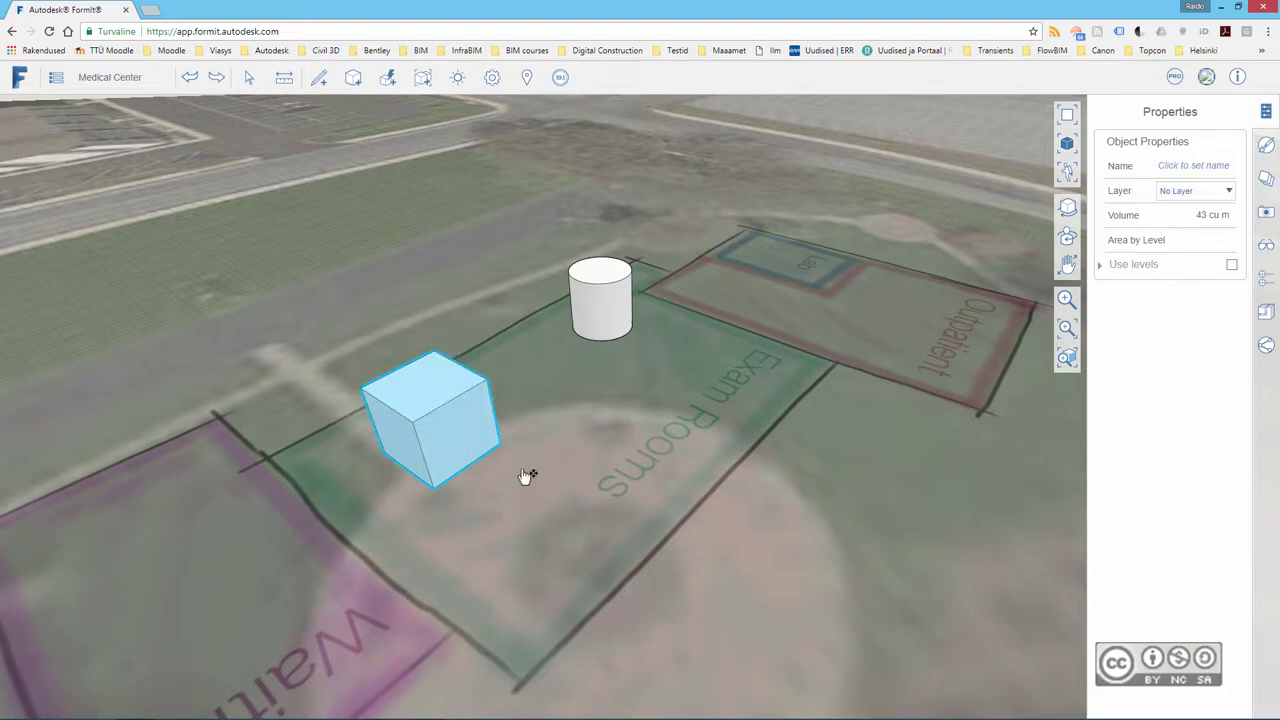
{"action": "key", "text": "Escape"}
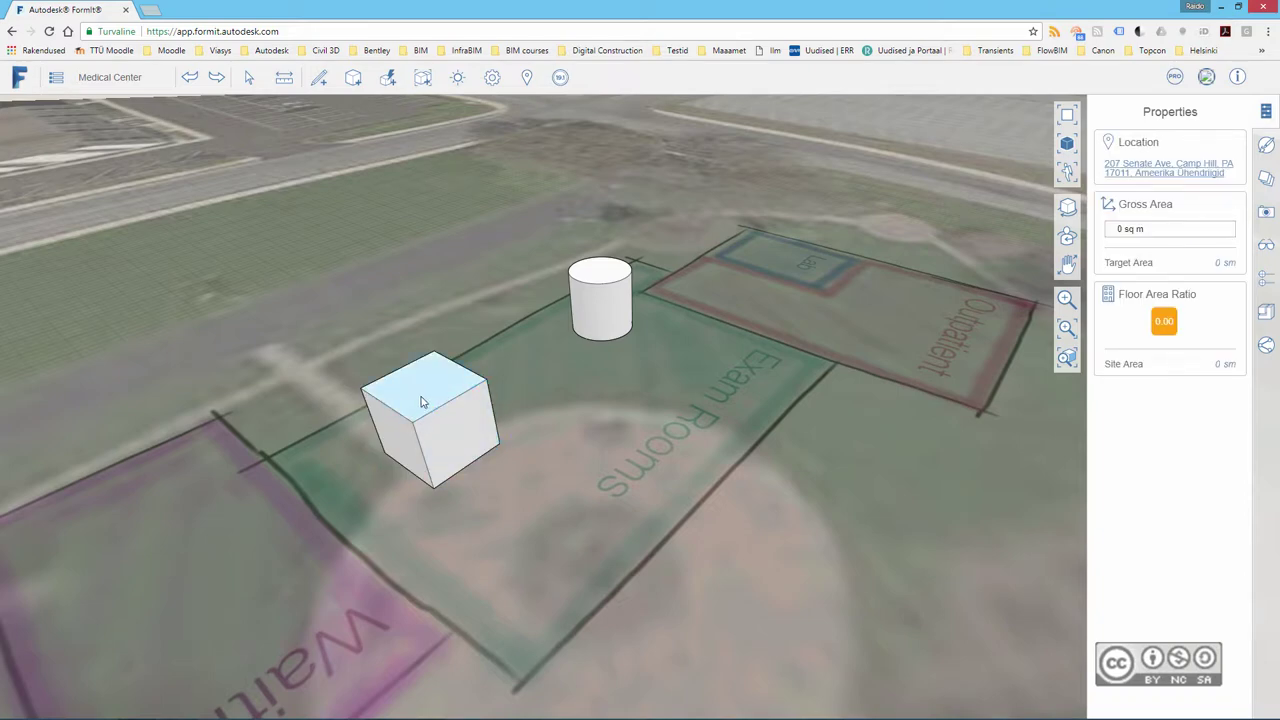
{"action": "left_click", "coordinate": [421, 402]}
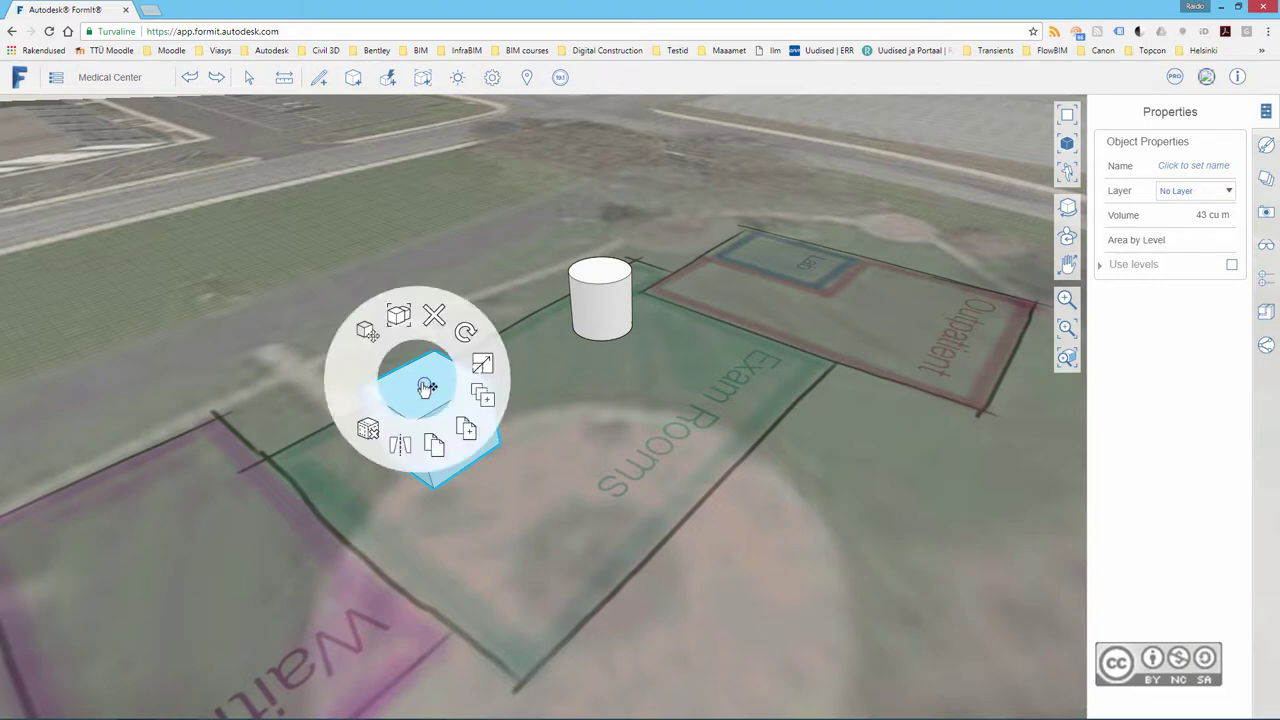
{"action": "right_click", "coordinate": [418, 381]}
{"action": "left_click", "coordinate": [434, 449]}
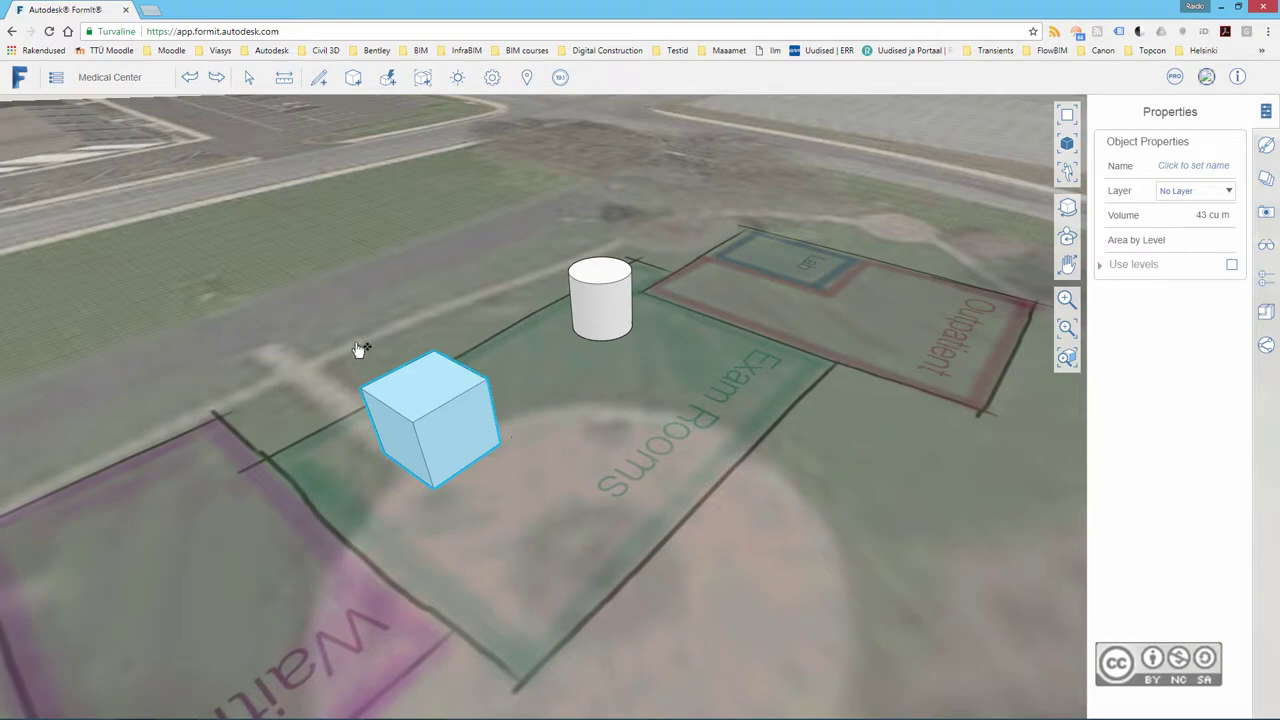
Paste a copy of the cube beside the Outpatient zone, then select the left cube.
{"action": "right_click", "coordinate": [705, 363]}
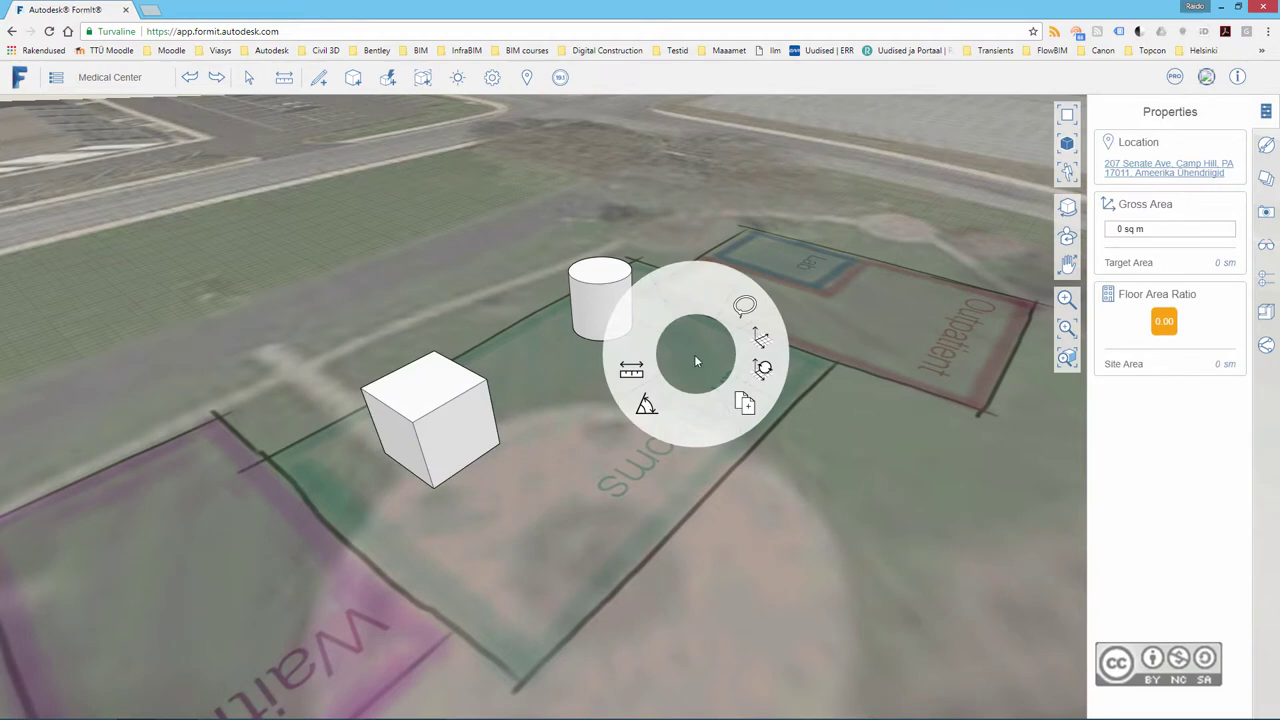
{"action": "left_click", "coordinate": [748, 410]}
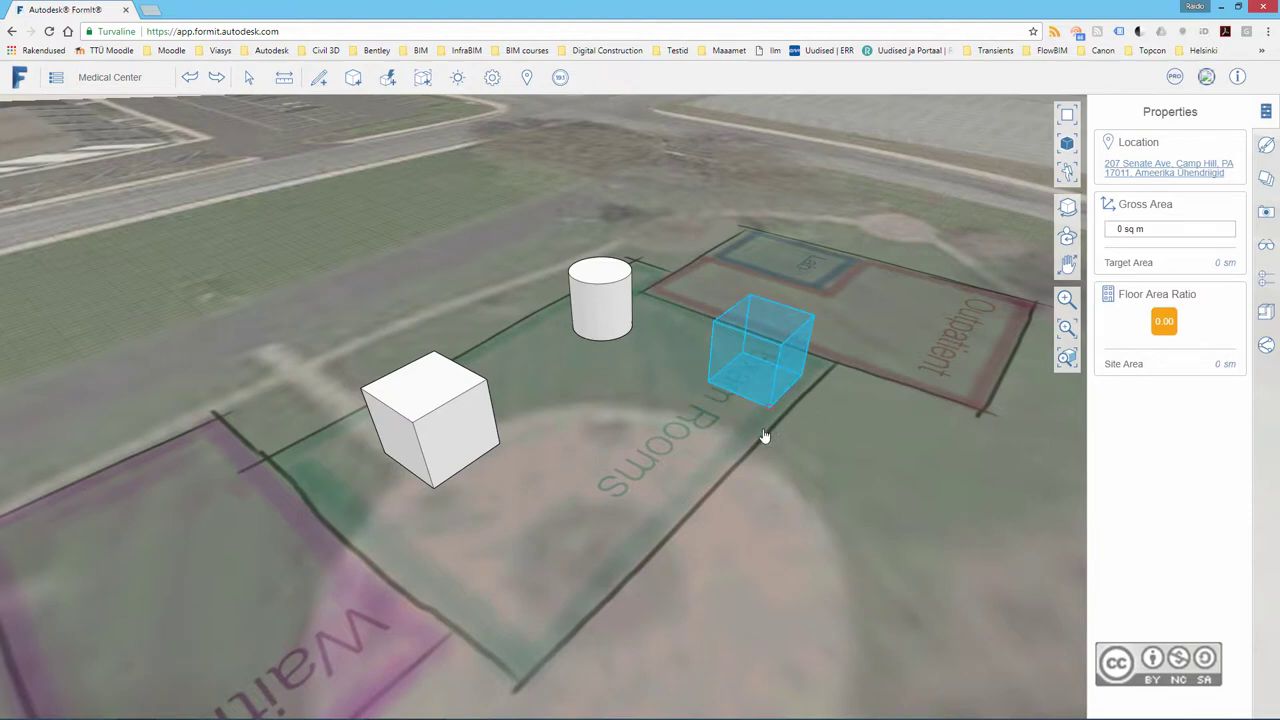
{"action": "left_click", "coordinate": [752, 438]}
{"action": "left_click", "coordinate": [587, 408]}
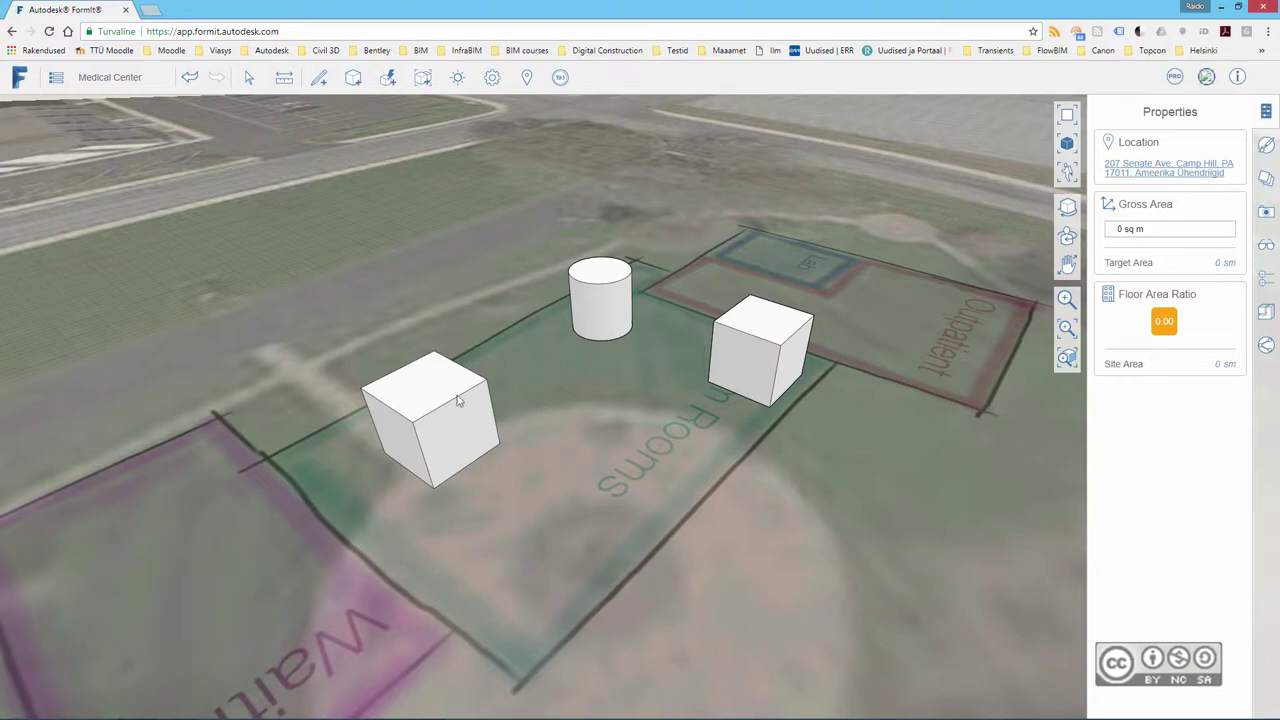
{"action": "left_click", "coordinate": [414, 372]}
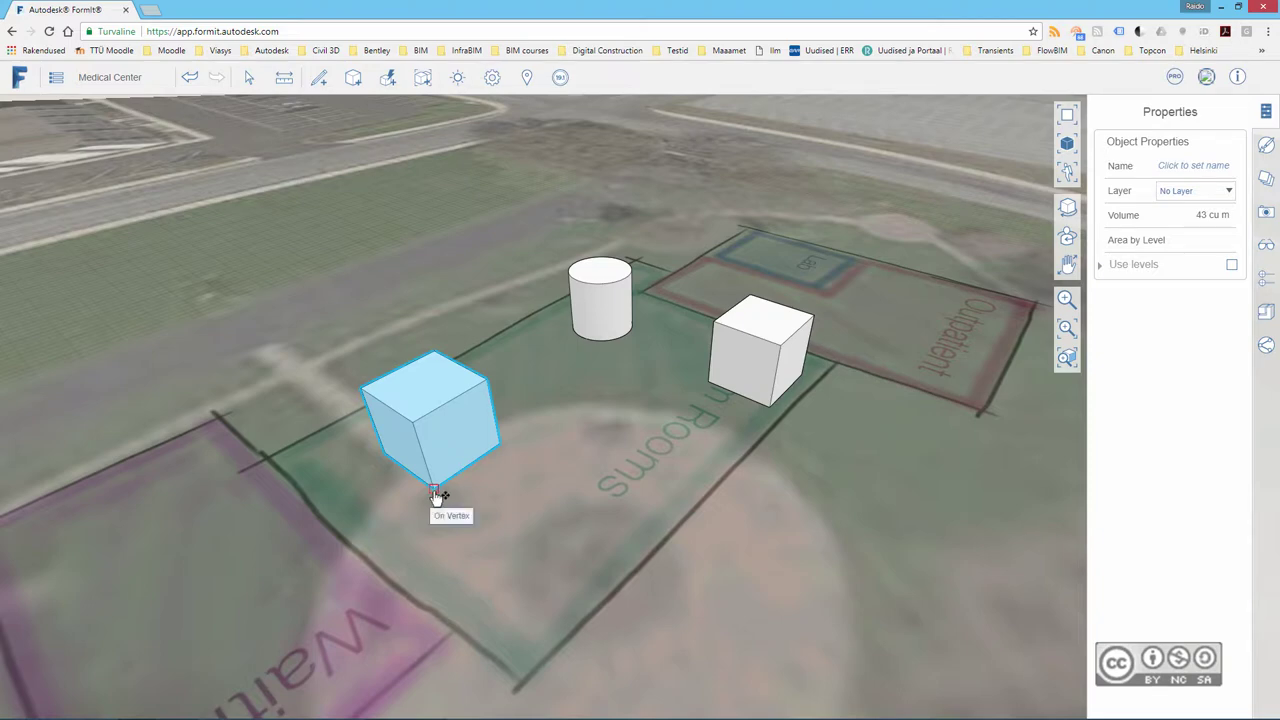
Copy the left cube 8 m along the Y axis toward the site front, then deselect.
{"action": "mouse_move", "coordinate": [436, 494]}
{"action": "left_mouse_down"}
{"action": "mouse_move", "coordinate": [540, 580]}
{"action": "mouse_move", "coordinate": [587, 594]}
{"action": "left_mouse_up"}
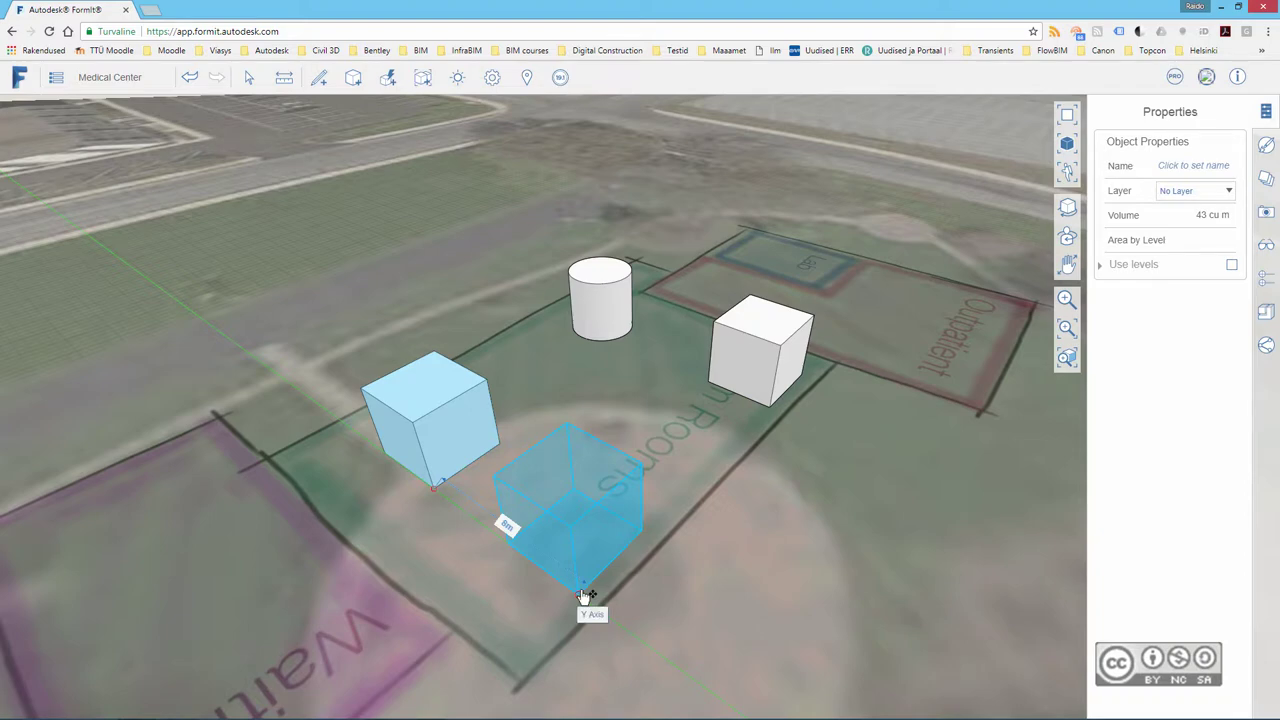
{"action": "left_click_drag", "start_coordinate": [585, 595], "coordinate": [586, 594]}
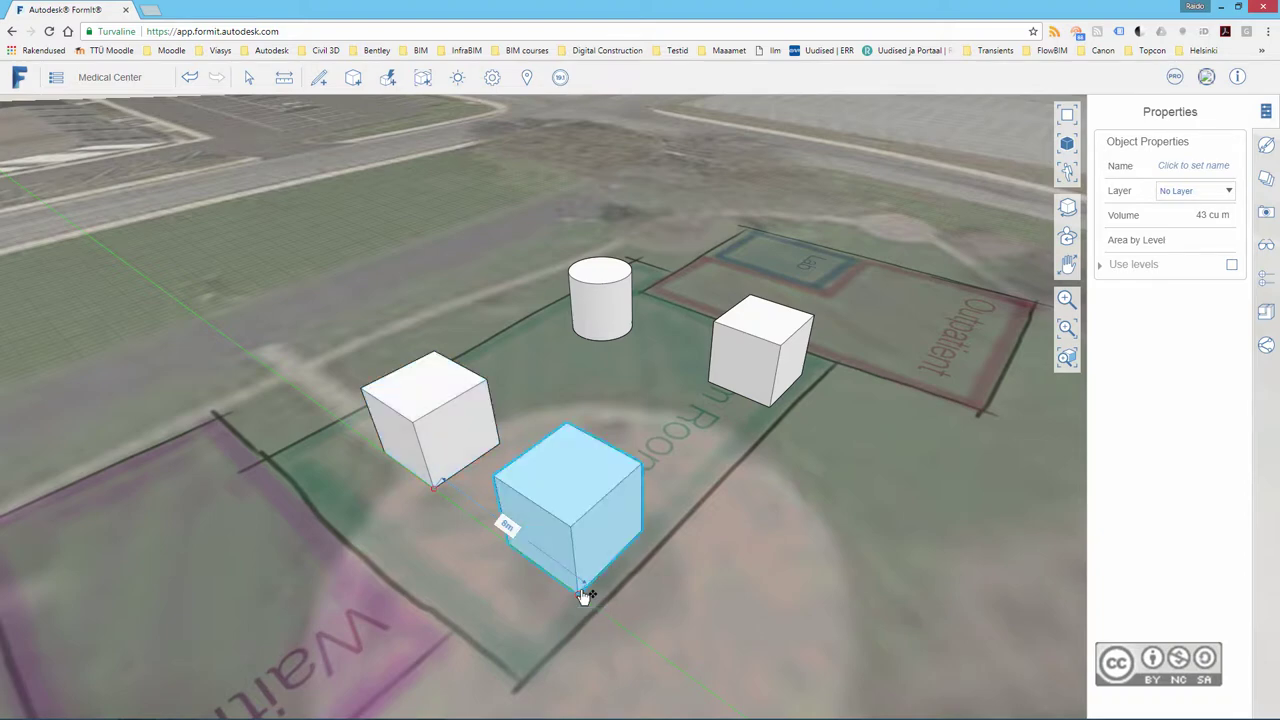
{"action": "left_click", "coordinate": [674, 471]}
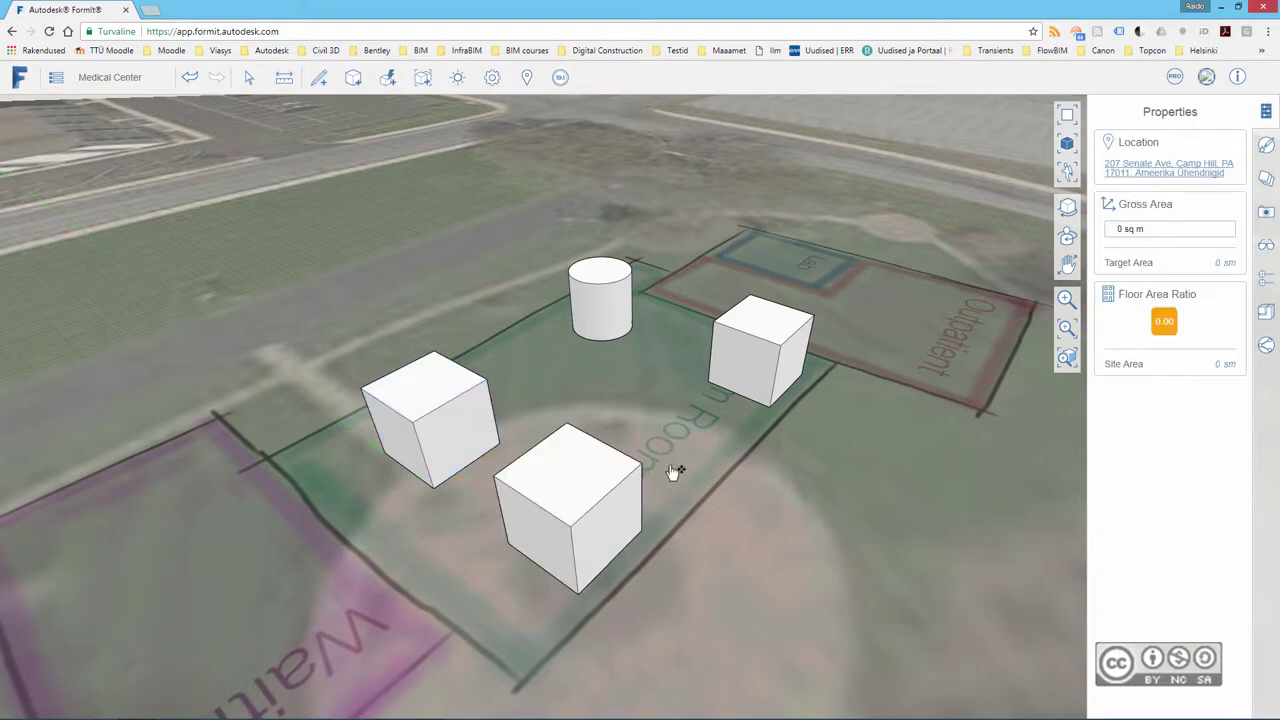
Select the new front cube and choose Rotate from its radial context menu.
{"action": "scroll", "coordinate": [674, 471], "scroll_direction": "up", "scroll_amount": 3}
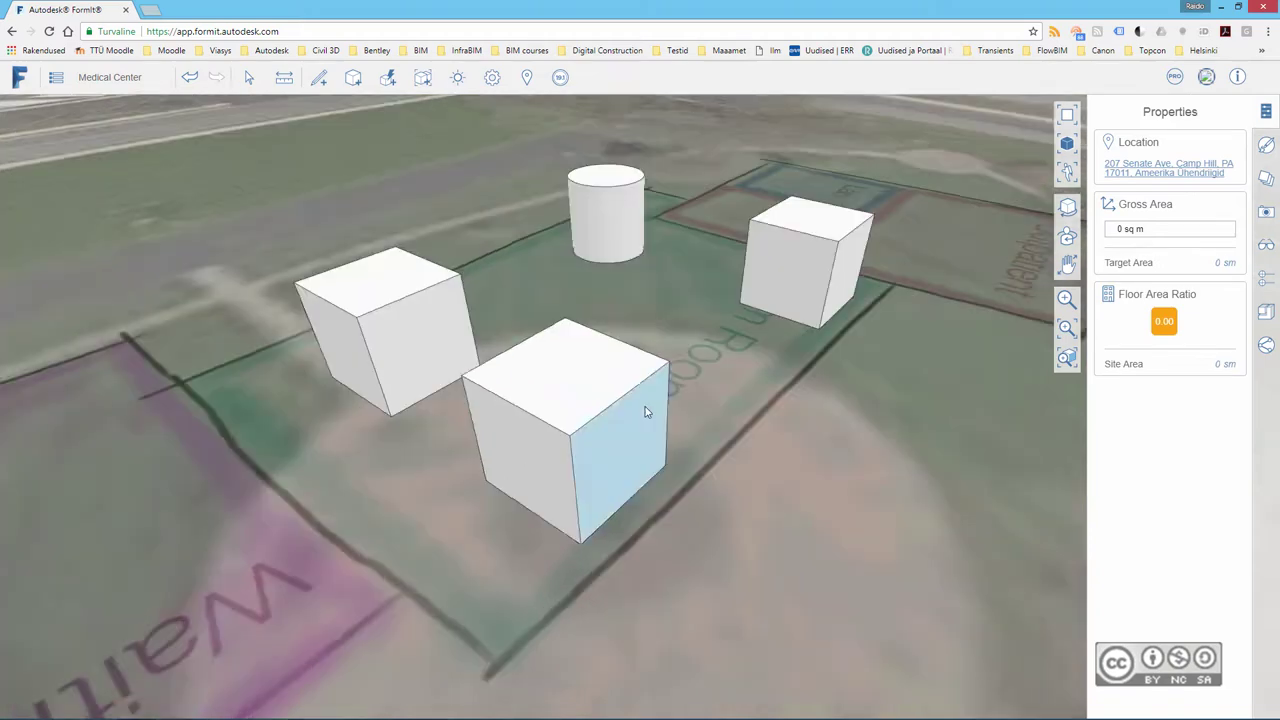
{"action": "scroll", "coordinate": [660, 395], "scroll_direction": "up", "scroll_amount": 2}
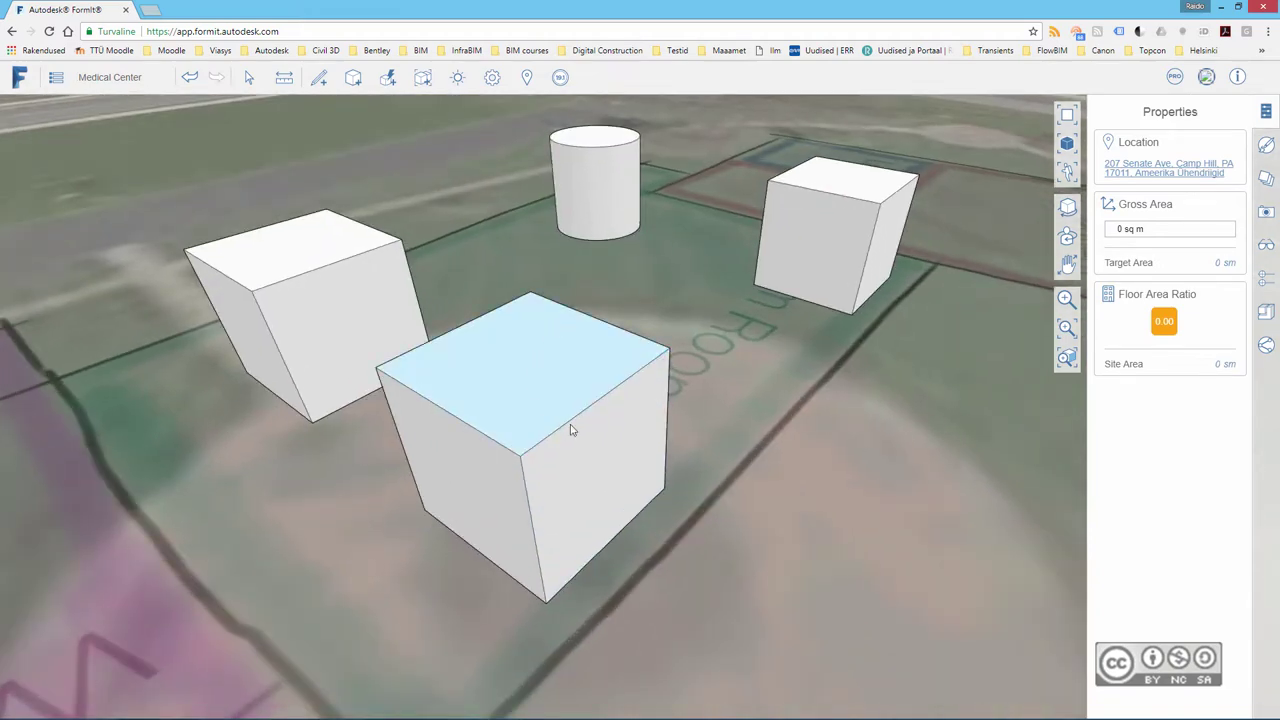
{"action": "left_click", "coordinate": [563, 356]}
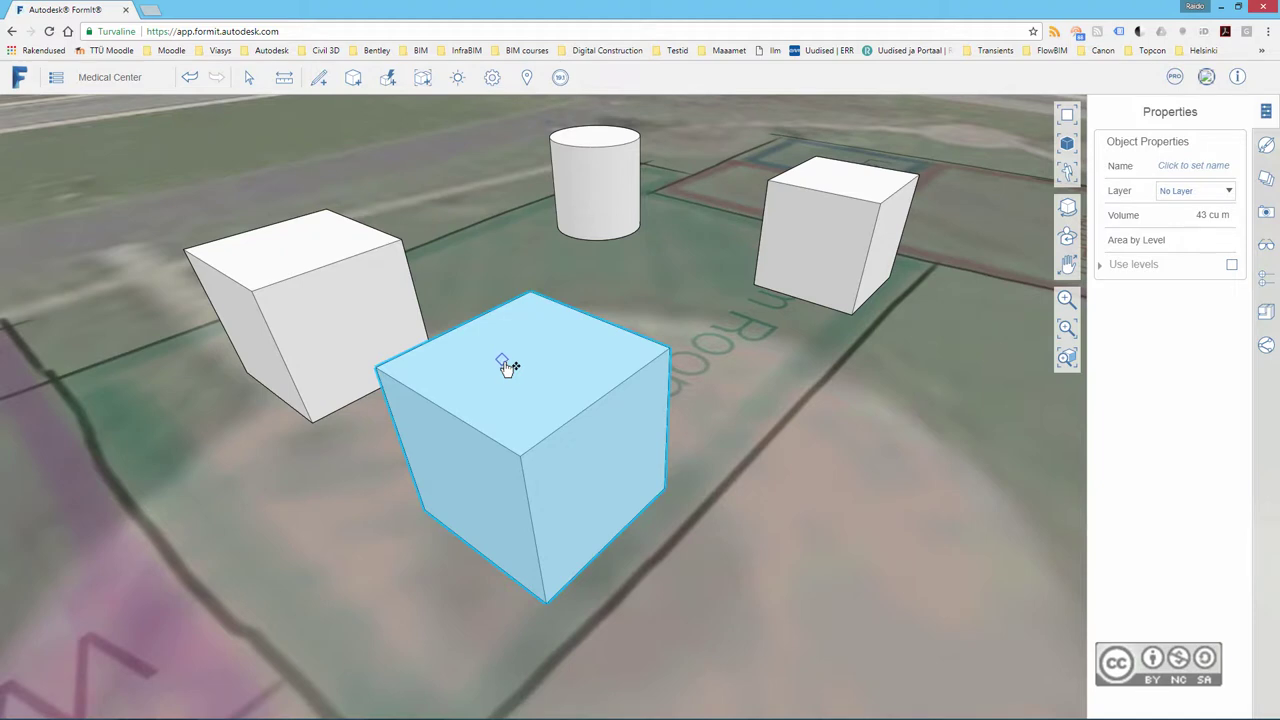
{"action": "right_click", "coordinate": [530, 332]}
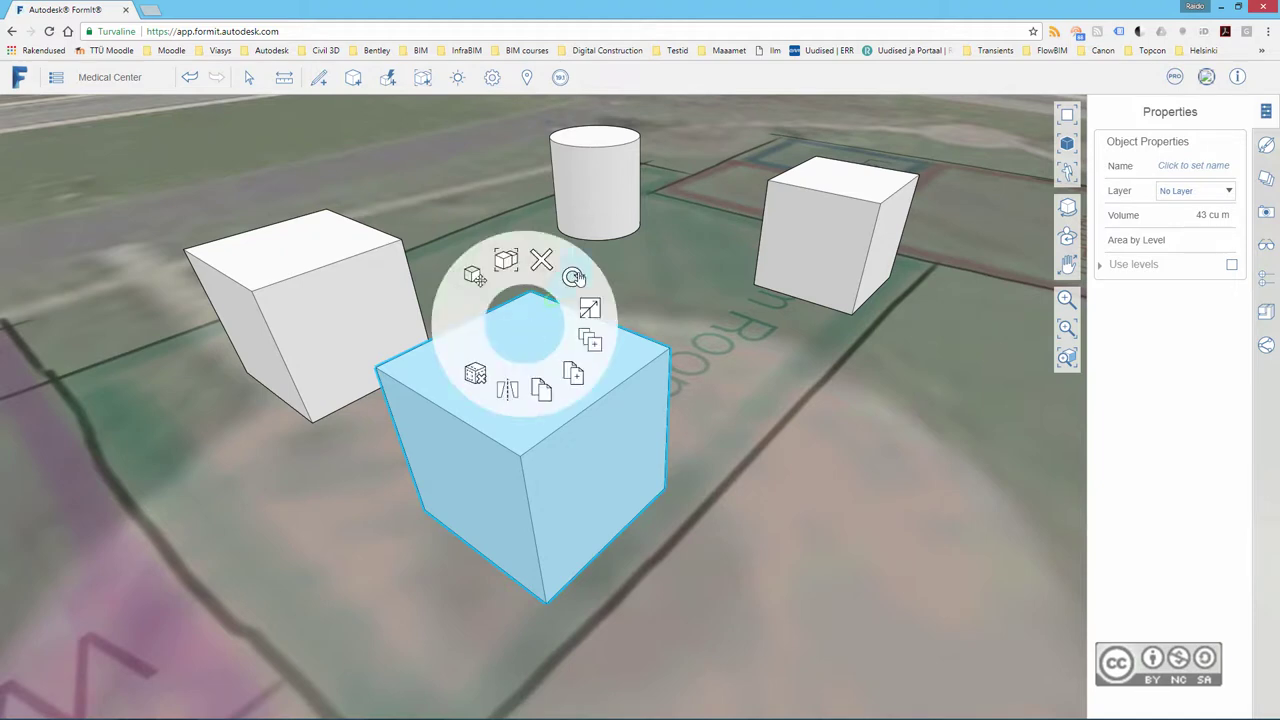
{"action": "left_click", "coordinate": [573, 279]}
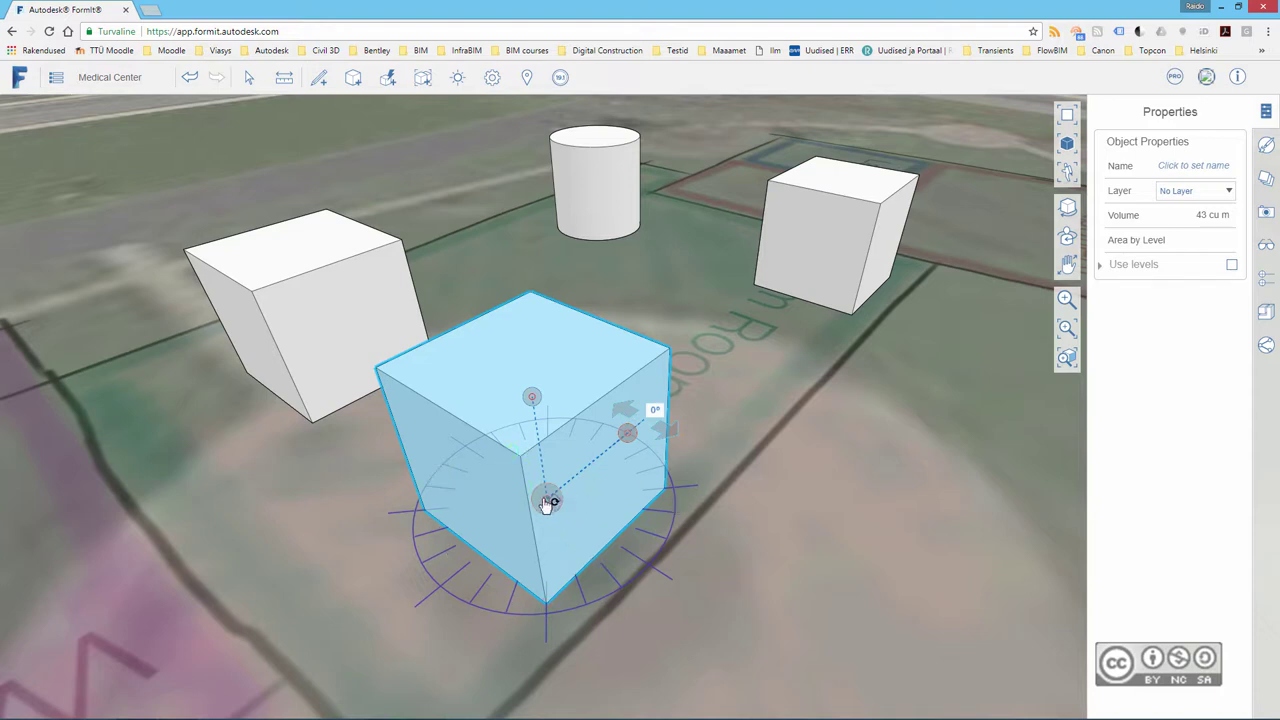
Pivot the front cube at its top-face centroid and rotate it exactly 45° about the horizontal axis.
{"action": "left_click_drag", "start_coordinate": [552, 503], "coordinate": [538, 362]}
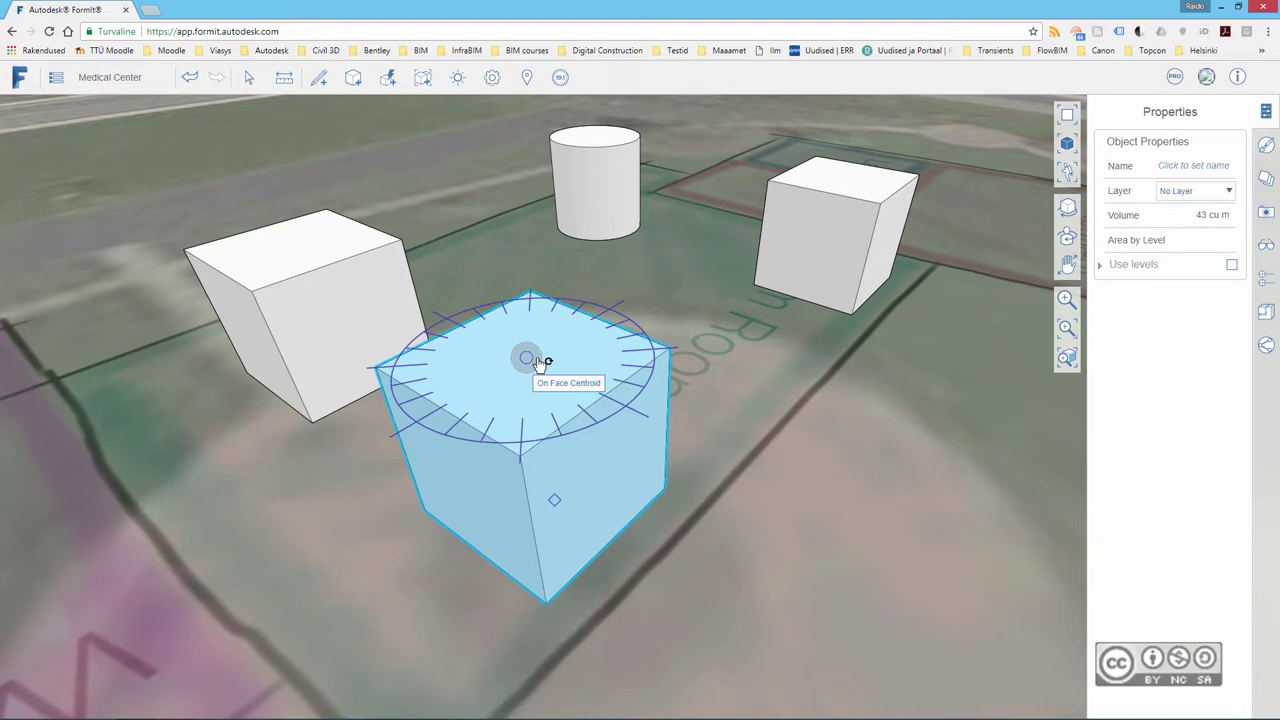
{"action": "left_click", "coordinate": [538, 362]}
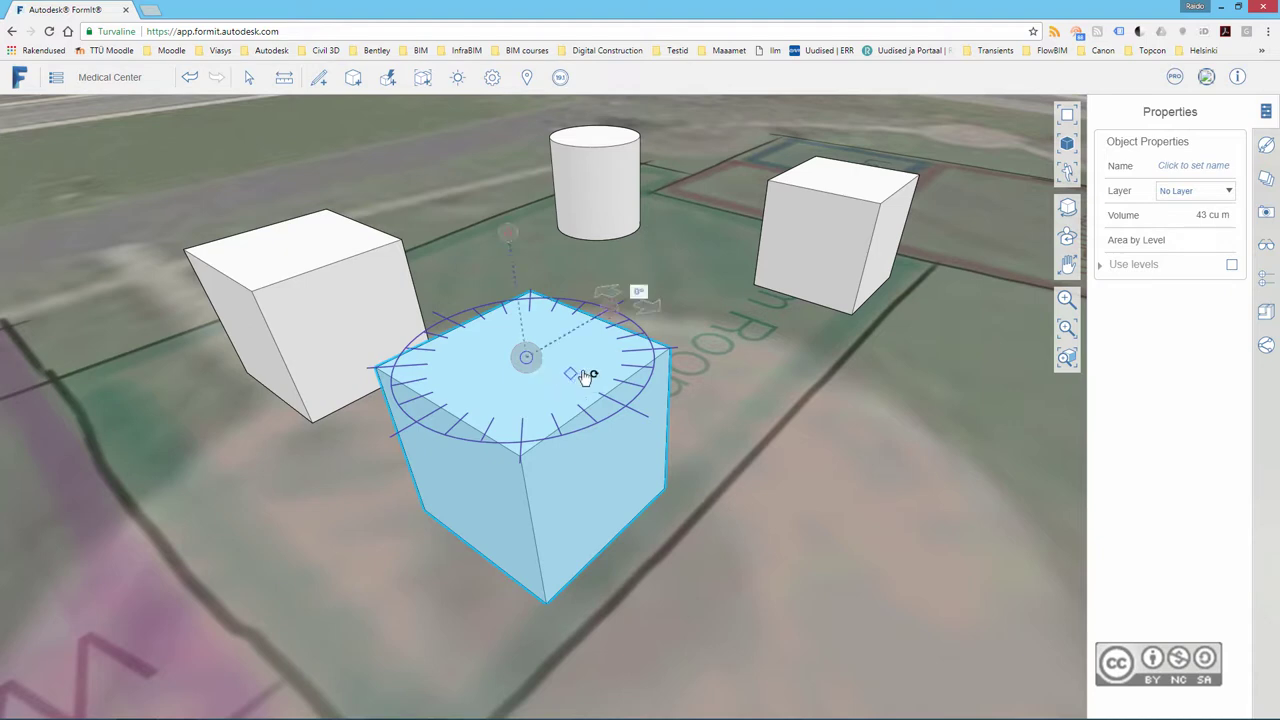
{"action": "left_click", "coordinate": [507, 233]}
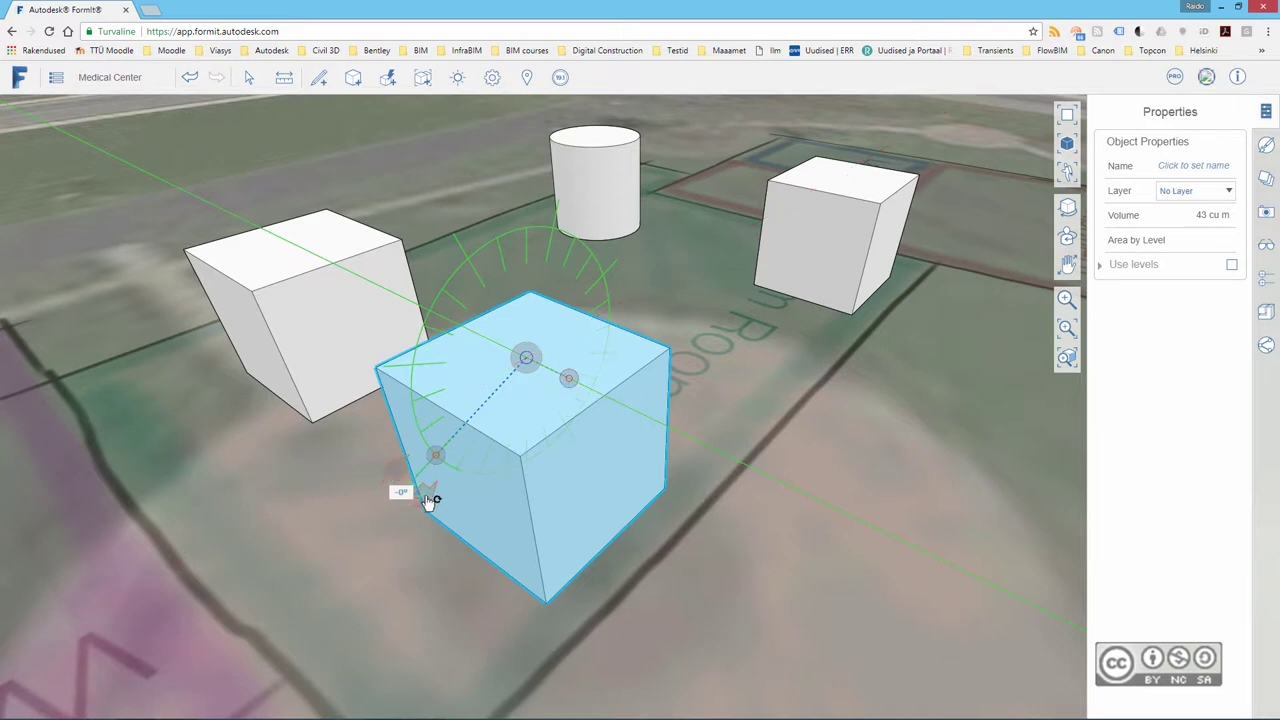
{"action": "mouse_move", "coordinate": [449, 513]}
{"action": "left_mouse_down"}
{"action": "mouse_move", "coordinate": [384, 388]}
{"action": "mouse_move", "coordinate": [437, 510]}
{"action": "left_mouse_up"}
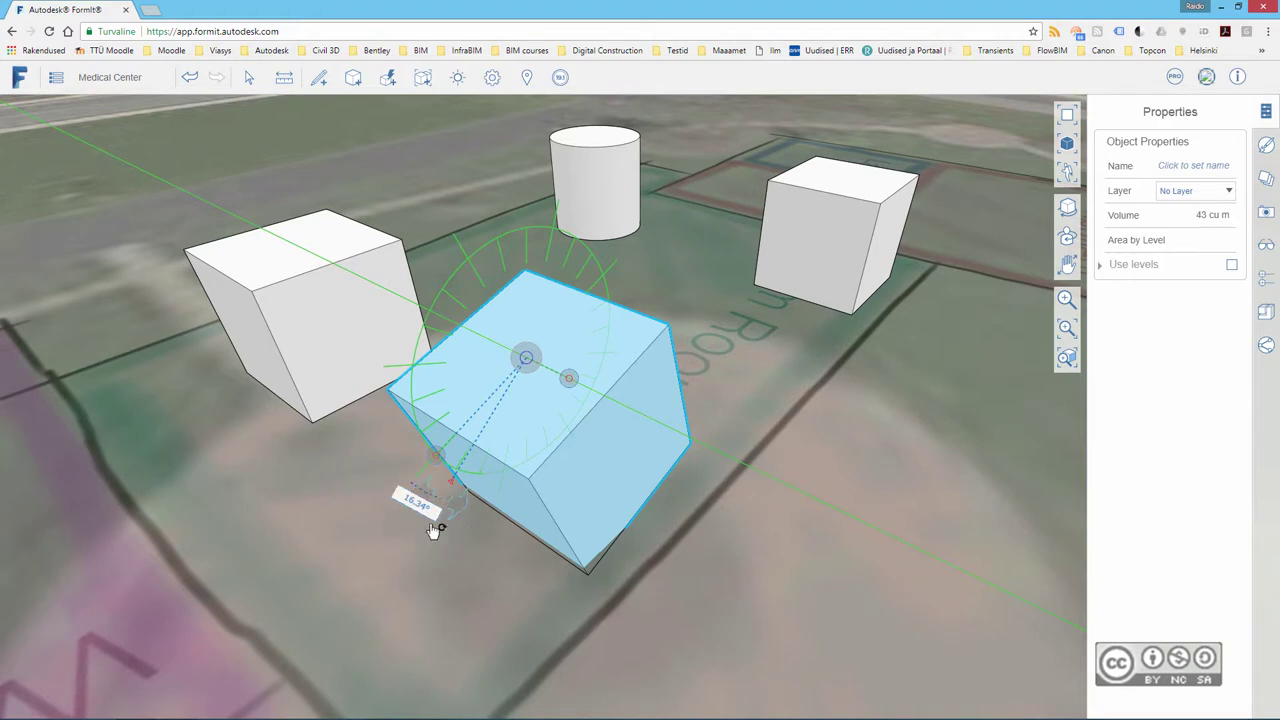
{"action": "key", "text": "Tab"}
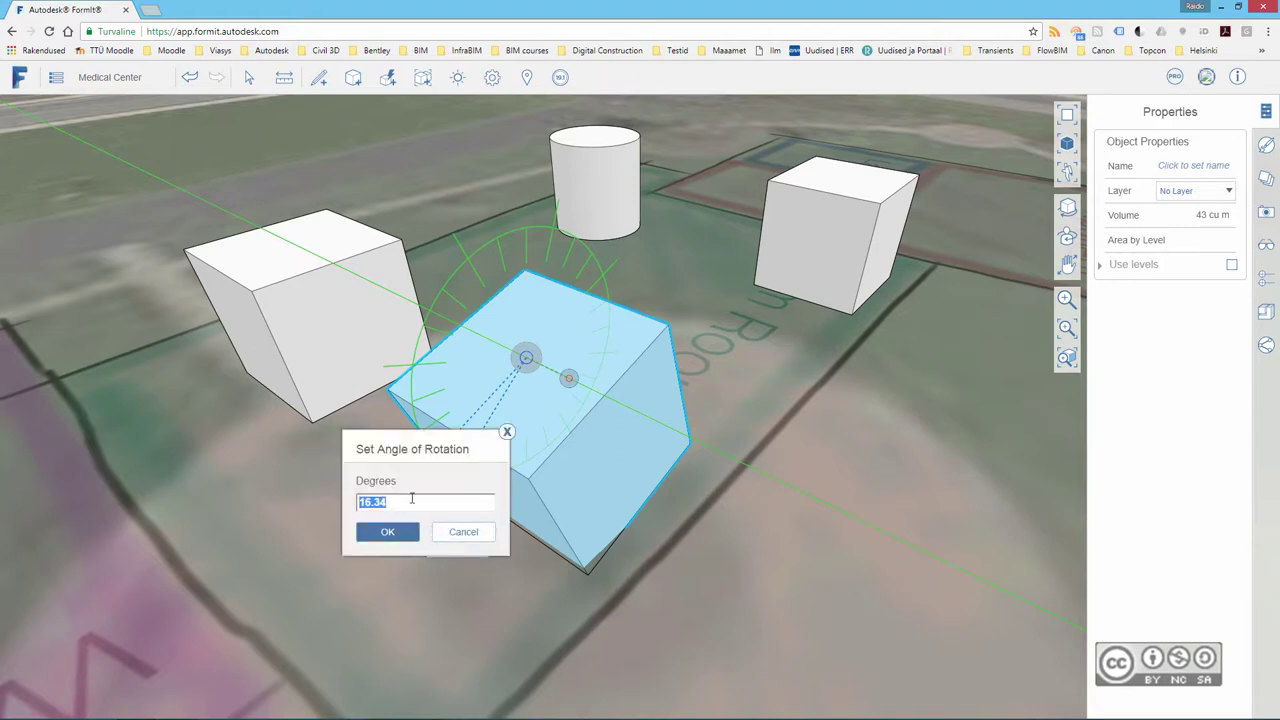
{"action": "type", "text": "45"}
{"action": "left_click", "coordinate": [393, 533]}
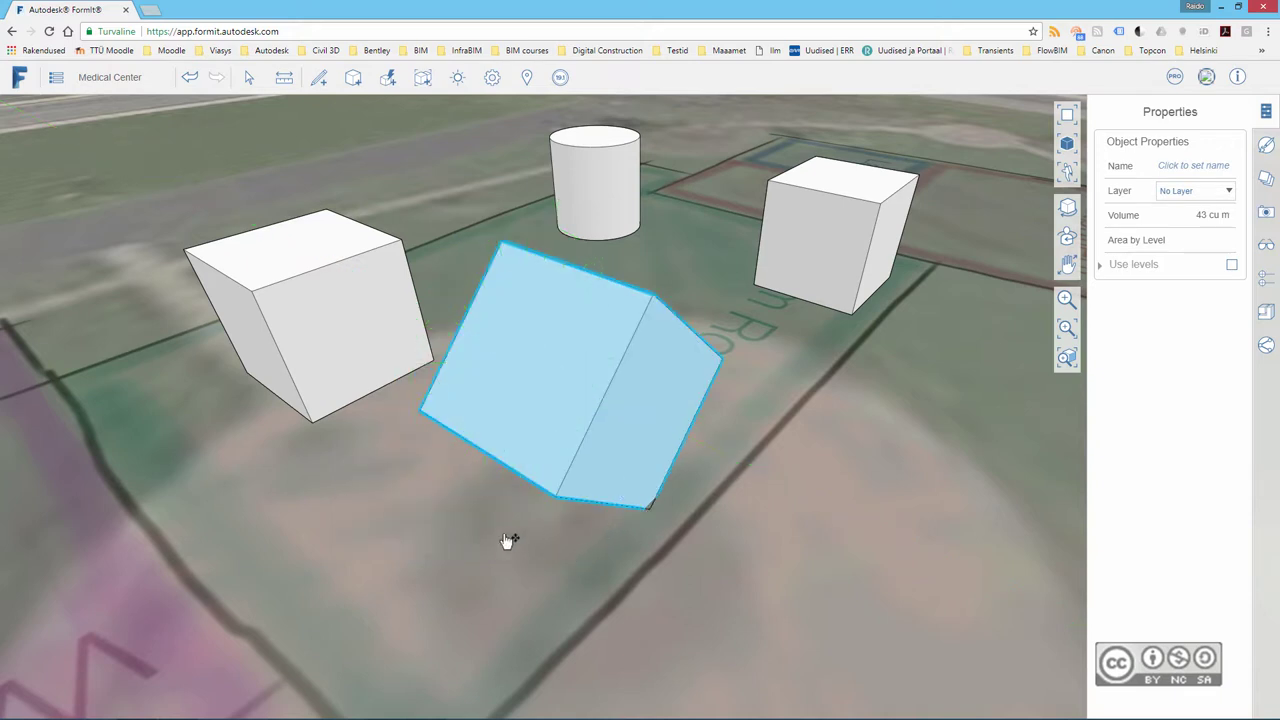
{"action": "mouse_move", "coordinate": [563, 548]}
{"action": "middle_mouse_down"}
{"action": "mouse_move", "coordinate": [560, 486]}
{"action": "mouse_move", "coordinate": [575, 462]}
{"action": "middle_mouse_up"}
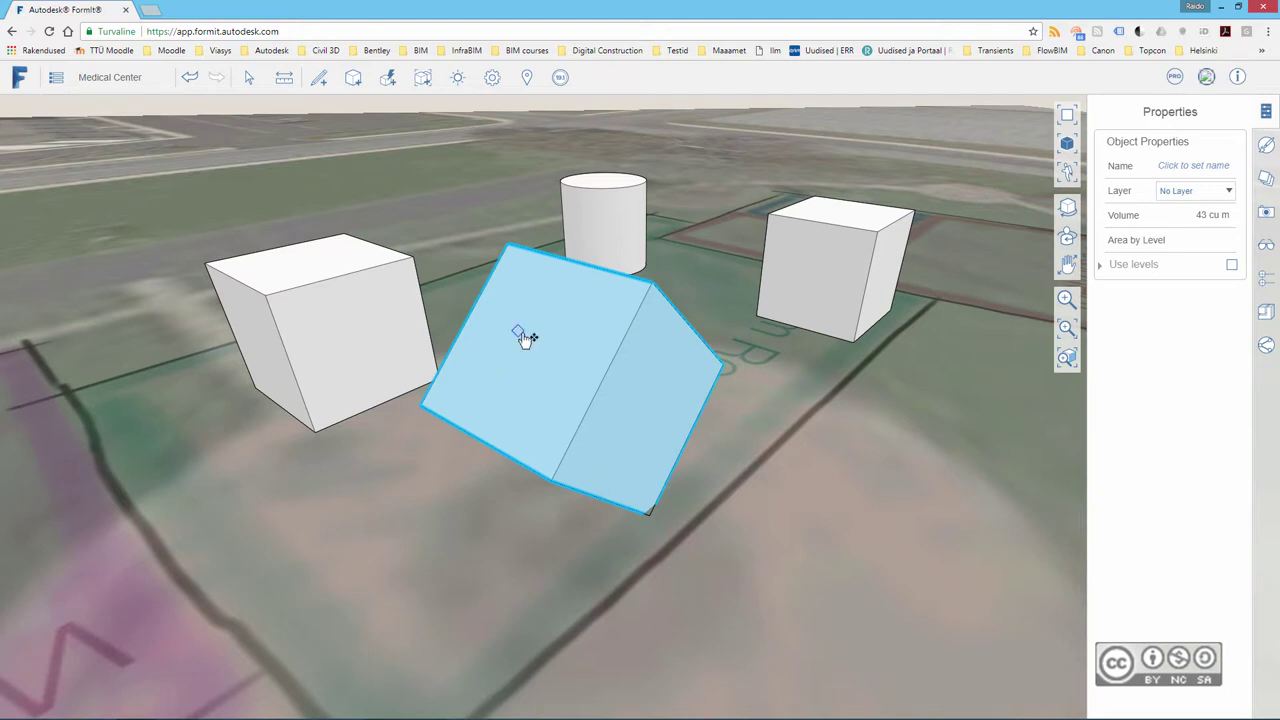
Drag the tilted cube's top scale grip toward 85%, then cancel the Set Scale dialog.
{"action": "right_click", "coordinate": [524, 338]}
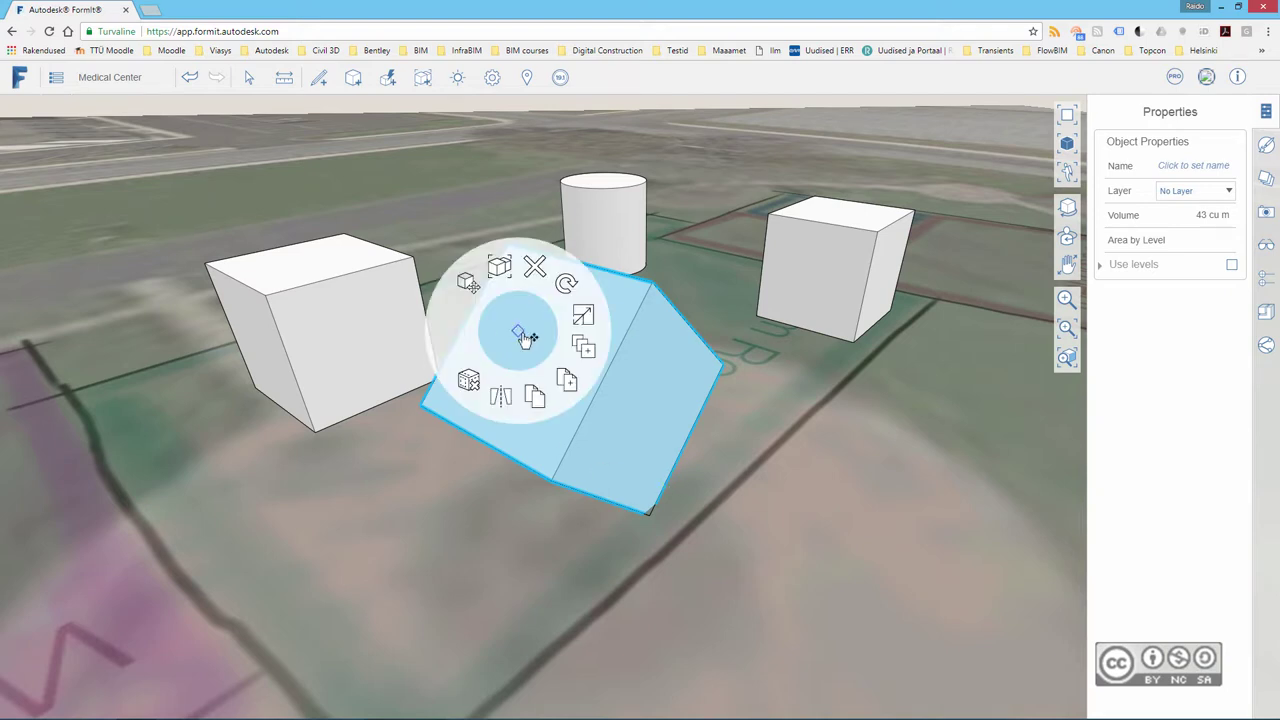
{"action": "left_click", "coordinate": [586, 318]}
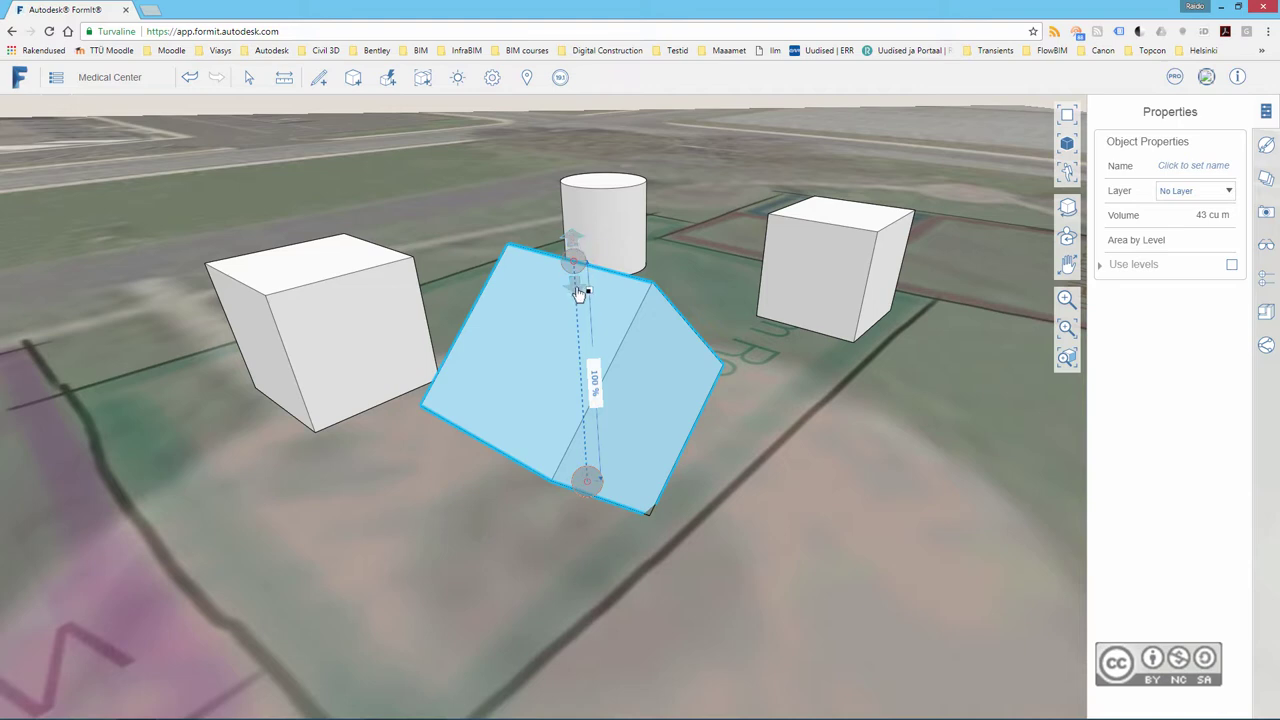
{"action": "mouse_move", "coordinate": [583, 298]}
{"action": "left_mouse_down"}
{"action": "mouse_move", "coordinate": [590, 344]}
{"action": "mouse_move", "coordinate": [580, 276]}
{"action": "mouse_move", "coordinate": [584, 316]}
{"action": "left_mouse_up"}
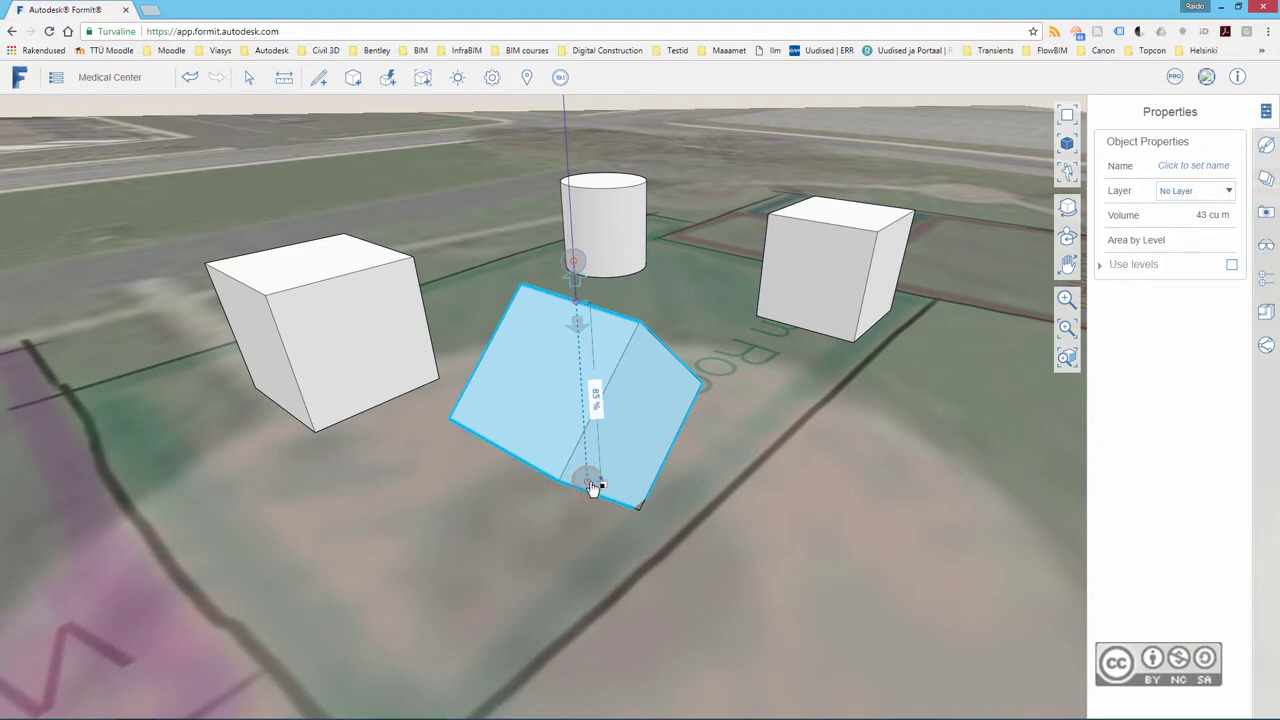
{"action": "left_click", "coordinate": [597, 397]}
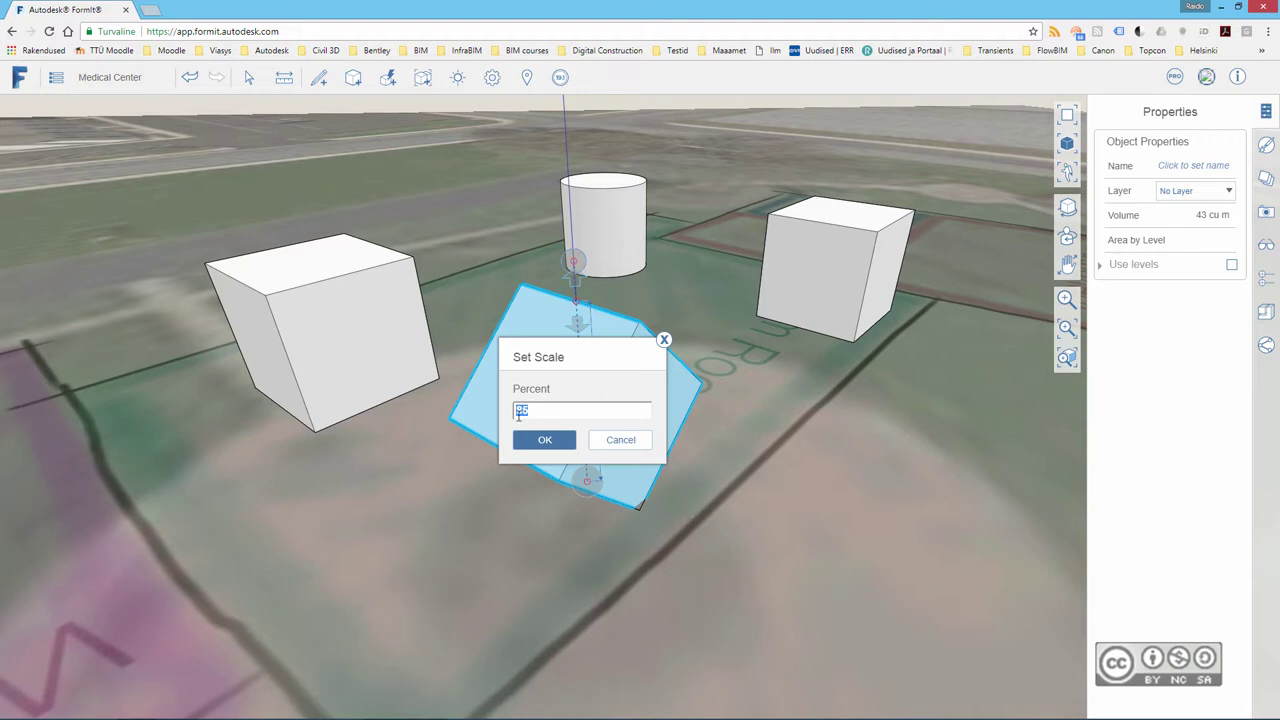
{"action": "left_click", "coordinate": [620, 440]}
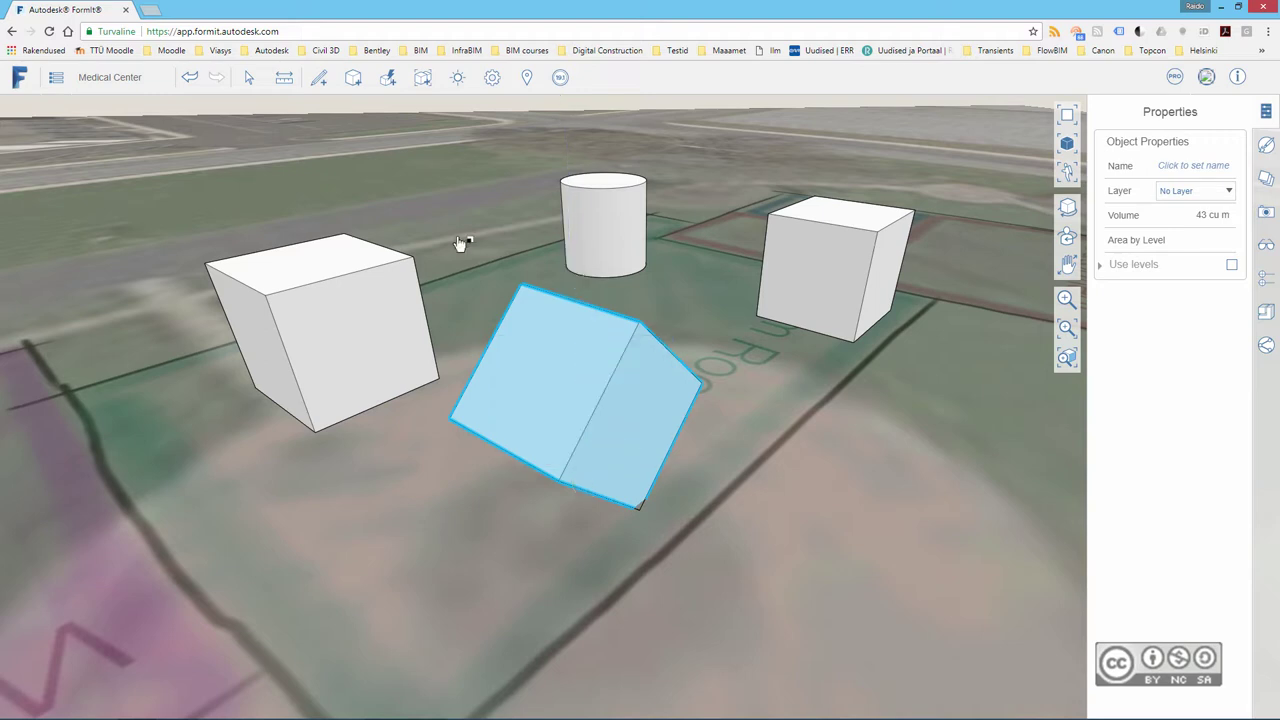
Delete the shrunken tilted cube at the front of the site.
{"action": "left_click", "coordinate": [700, 478]}
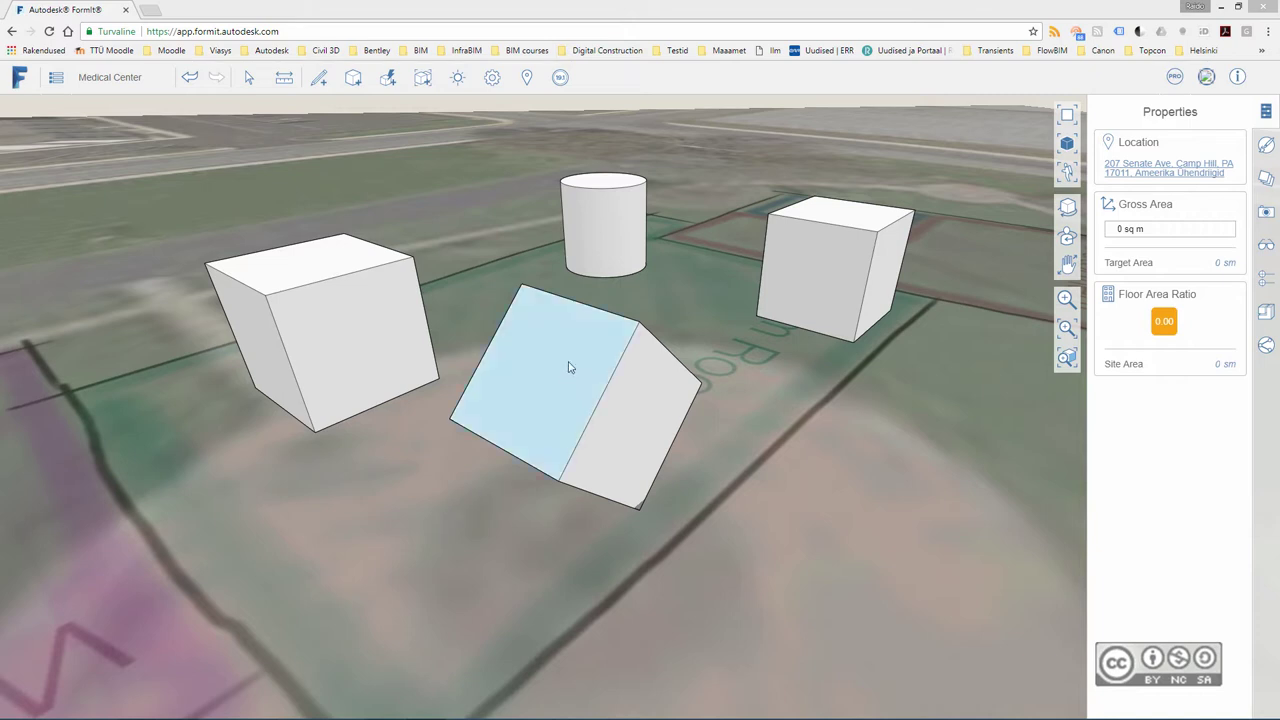
{"action": "double_click", "coordinate": [594, 330]}
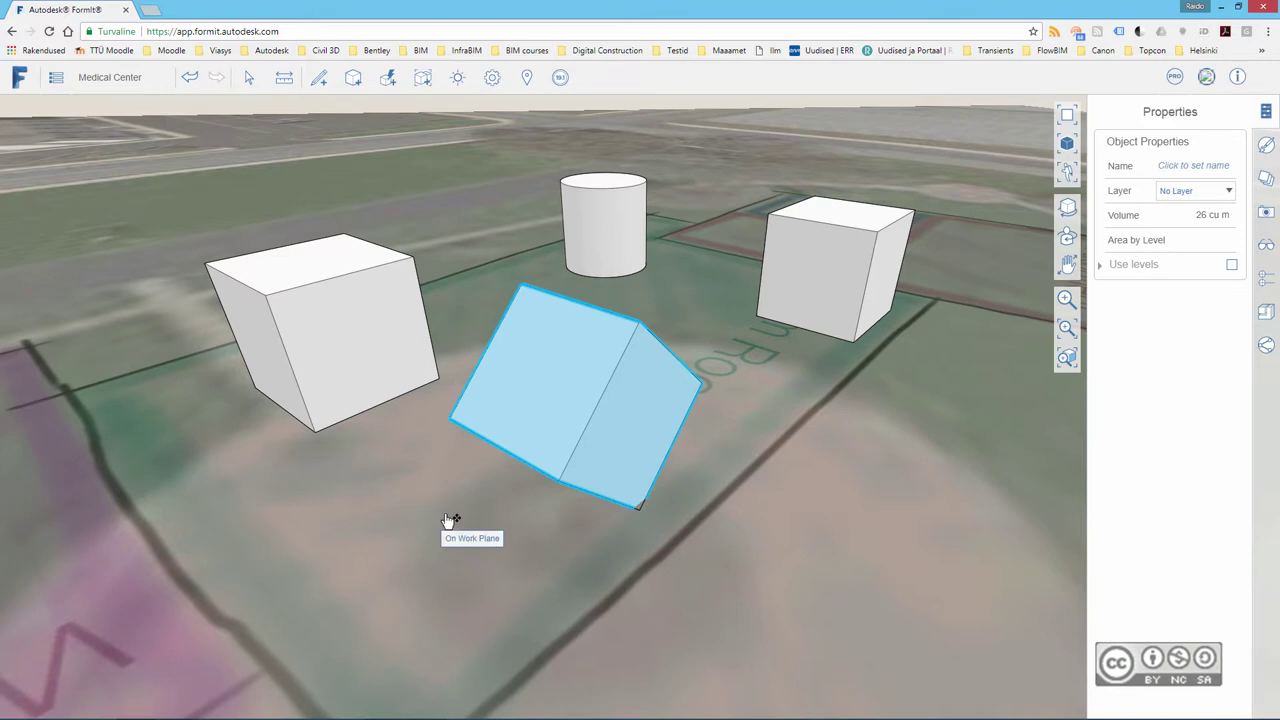
{"action": "key", "text": "Delete"}
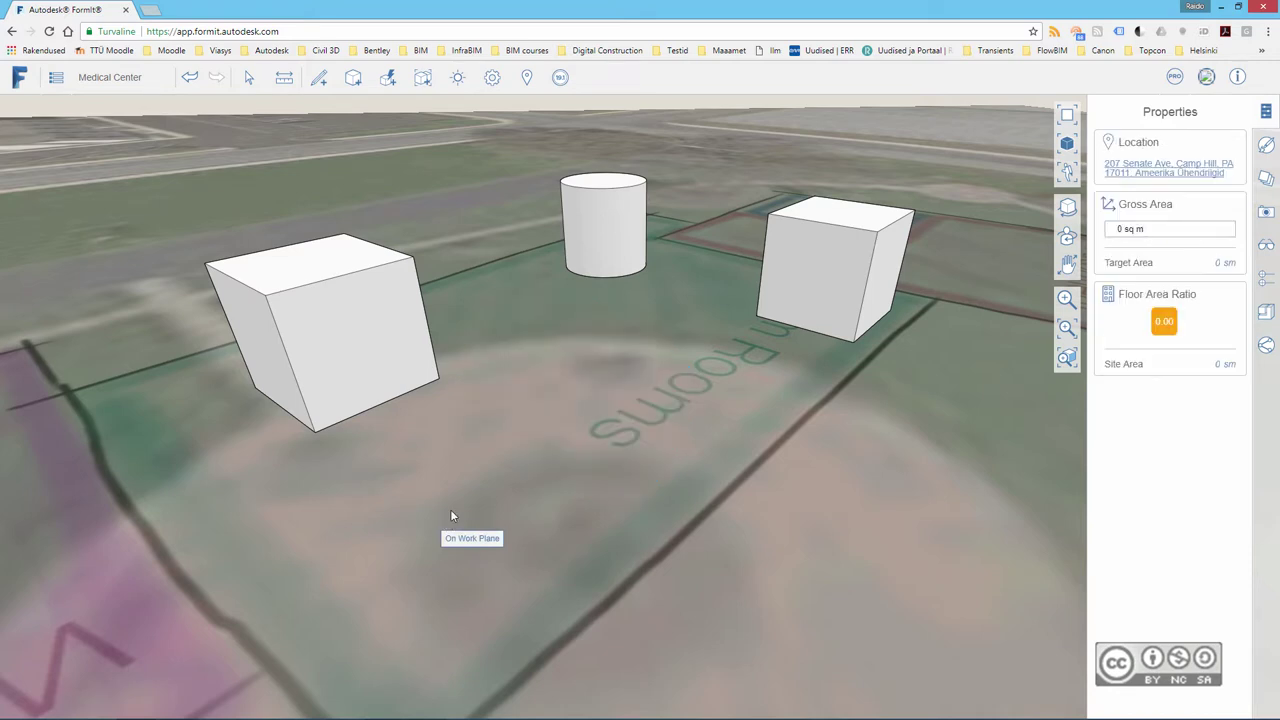
Move the right-hand cube so it overlaps the large box's corner.
{"action": "mouse_move", "coordinate": [600, 354]}
{"action": "middle_mouse_down"}
{"action": "mouse_move", "coordinate": [674, 363]}
{"action": "mouse_move", "coordinate": [560, 364]}
{"action": "middle_mouse_up"}
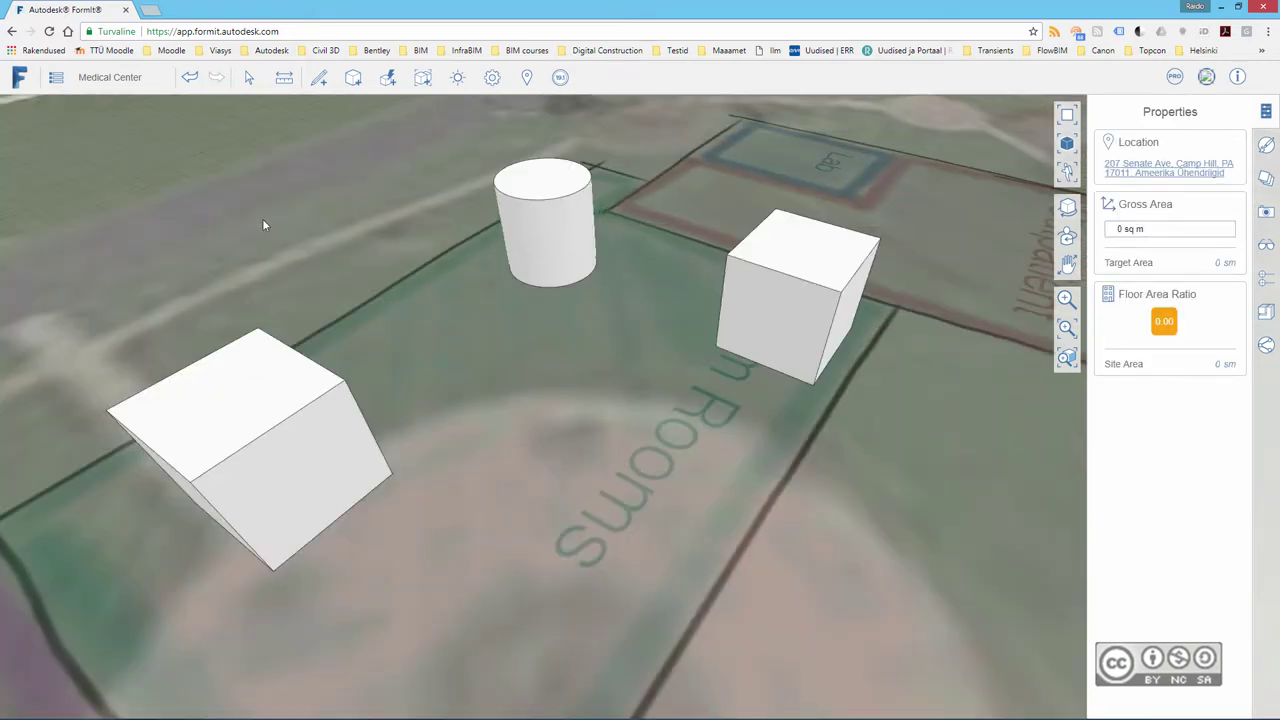
{"action": "left_click", "coordinate": [818, 332]}
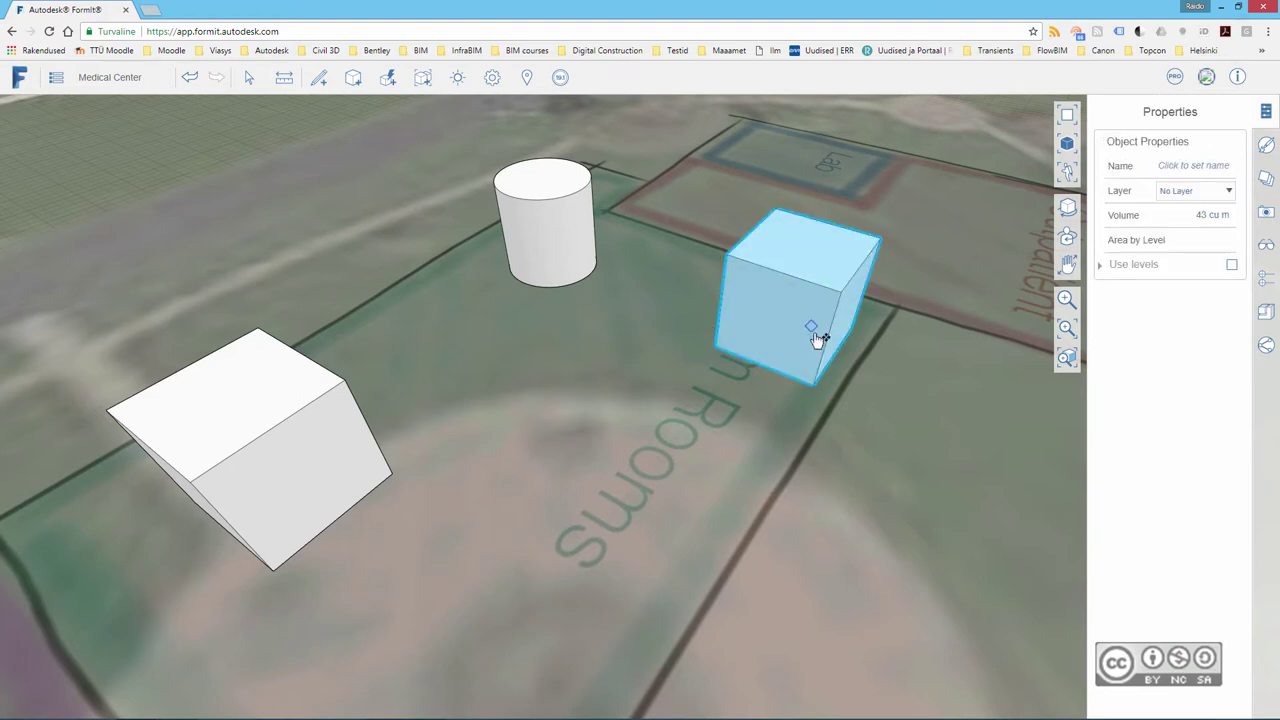
{"action": "mouse_move", "coordinate": [823, 391]}
{"action": "left_mouse_down"}
{"action": "mouse_move", "coordinate": [525, 452]}
{"action": "mouse_move", "coordinate": [415, 558]}
{"action": "mouse_move", "coordinate": [420, 583]}
{"action": "left_mouse_up"}
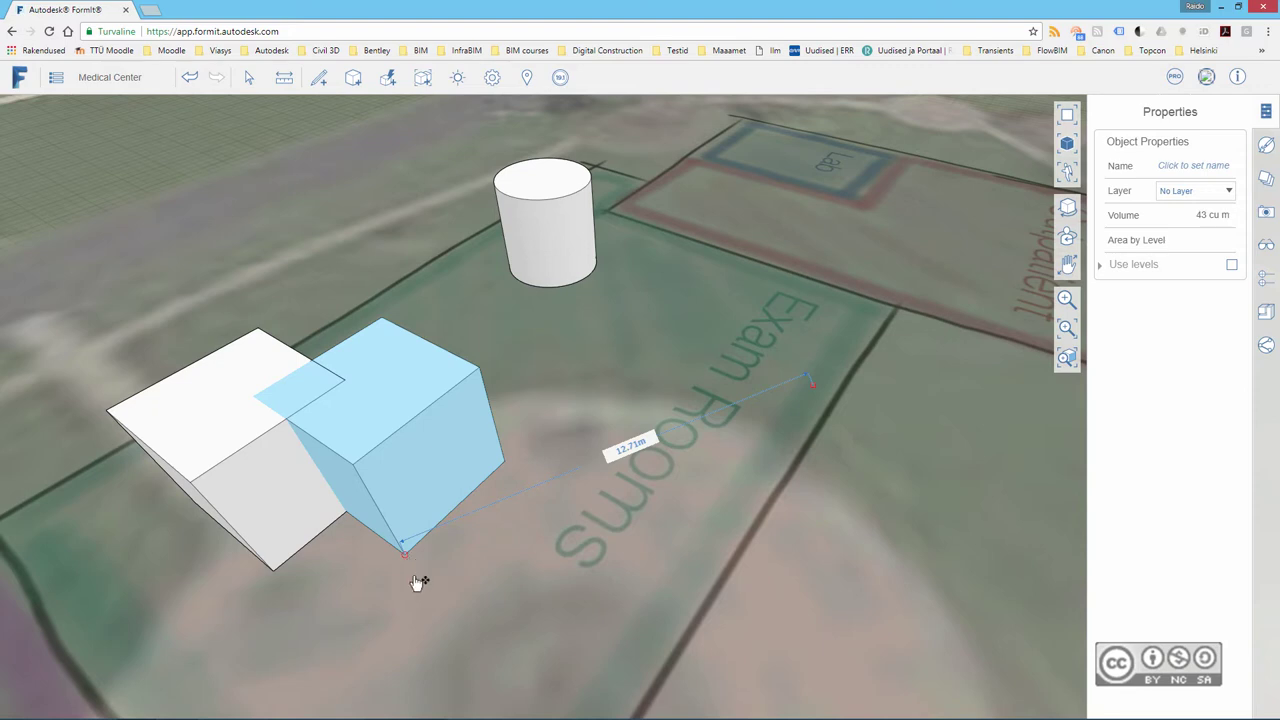
{"action": "middle_click_drag", "start_coordinate": [420, 583], "coordinate": [486, 329]}
Scale the moved cube down to about 70% of its size.
{"action": "right_click", "coordinate": [484, 322]}
{"action": "left_click", "coordinate": [545, 307]}
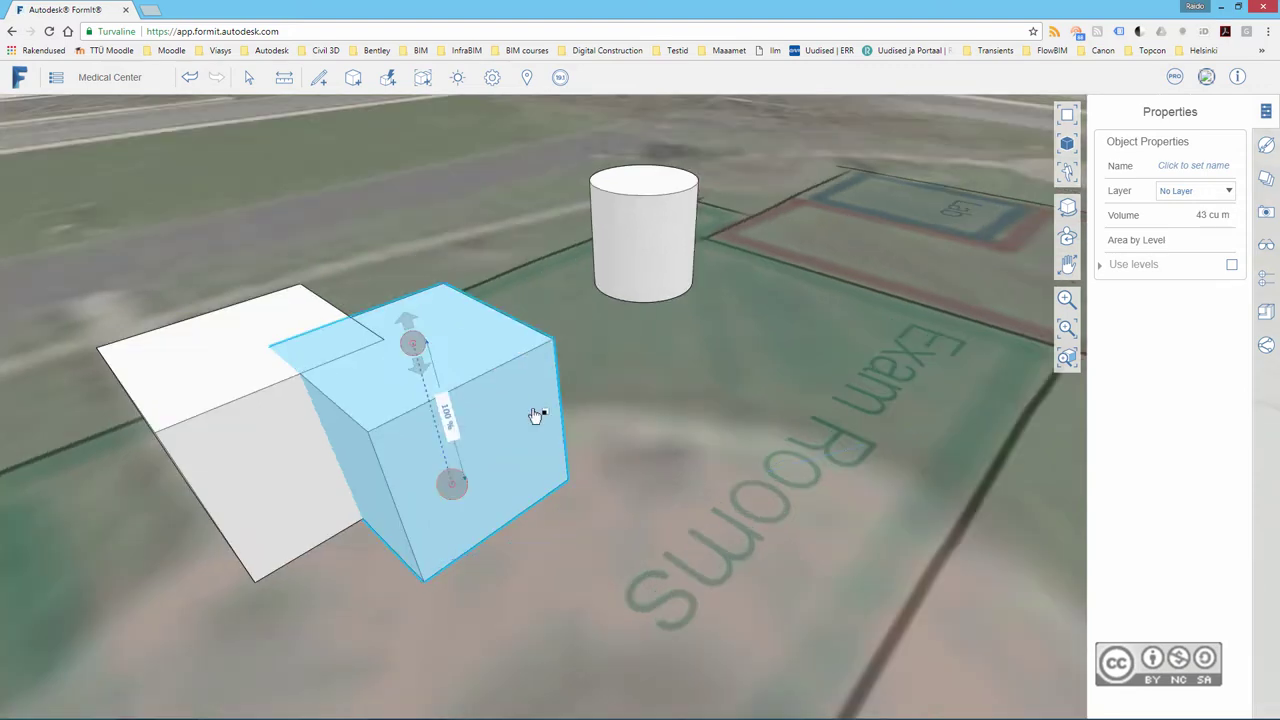
{"action": "left_click_drag", "start_coordinate": [412, 345], "coordinate": [430, 392]}
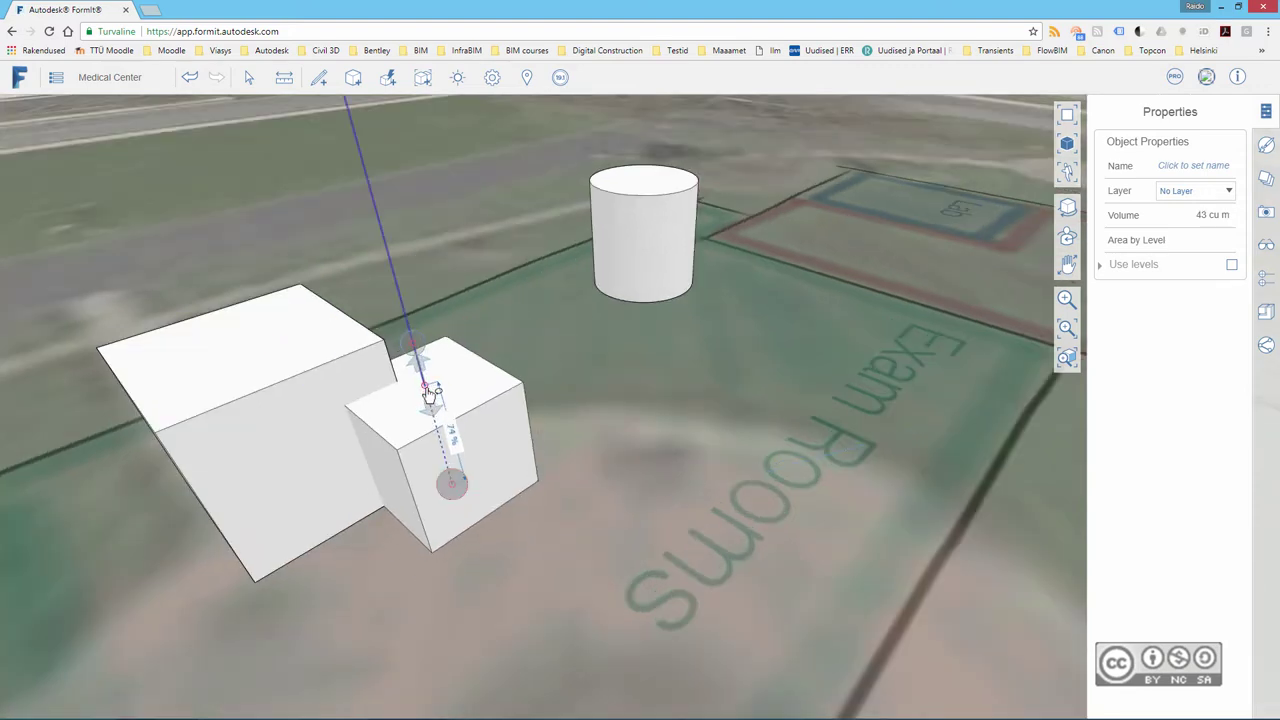
{"action": "left_click", "coordinate": [572, 406]}
{"action": "mouse_move", "coordinate": [572, 406]}
{"action": "middle_mouse_down"}
{"action": "mouse_move", "coordinate": [537, 526]}
{"action": "mouse_move", "coordinate": [538, 483]}
{"action": "middle_mouse_up"}
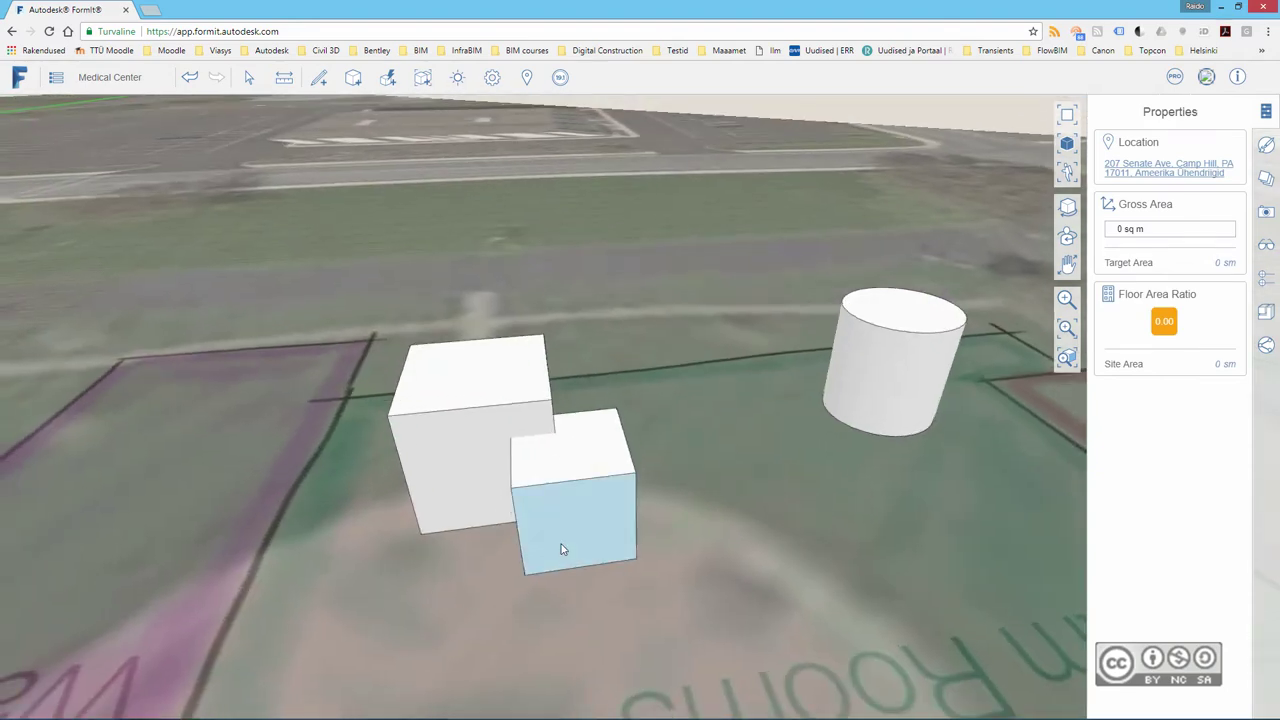
{"action": "middle_click_drag", "start_coordinate": [457, 531], "coordinate": [526, 537]}
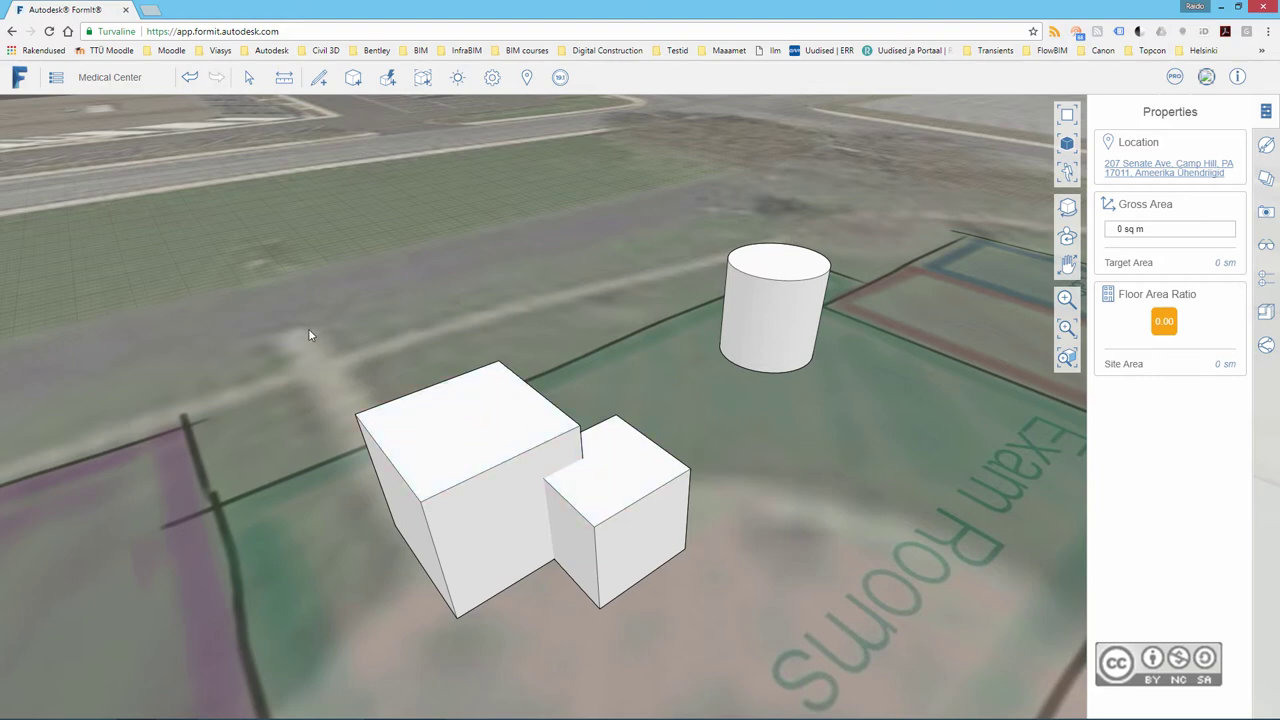
Combine the large and small boxes into one object with Join Geometry.
{"action": "left_click_drag", "start_coordinate": [307, 327], "coordinate": [726, 652]}
{"action": "left_click", "coordinate": [784, 483]}
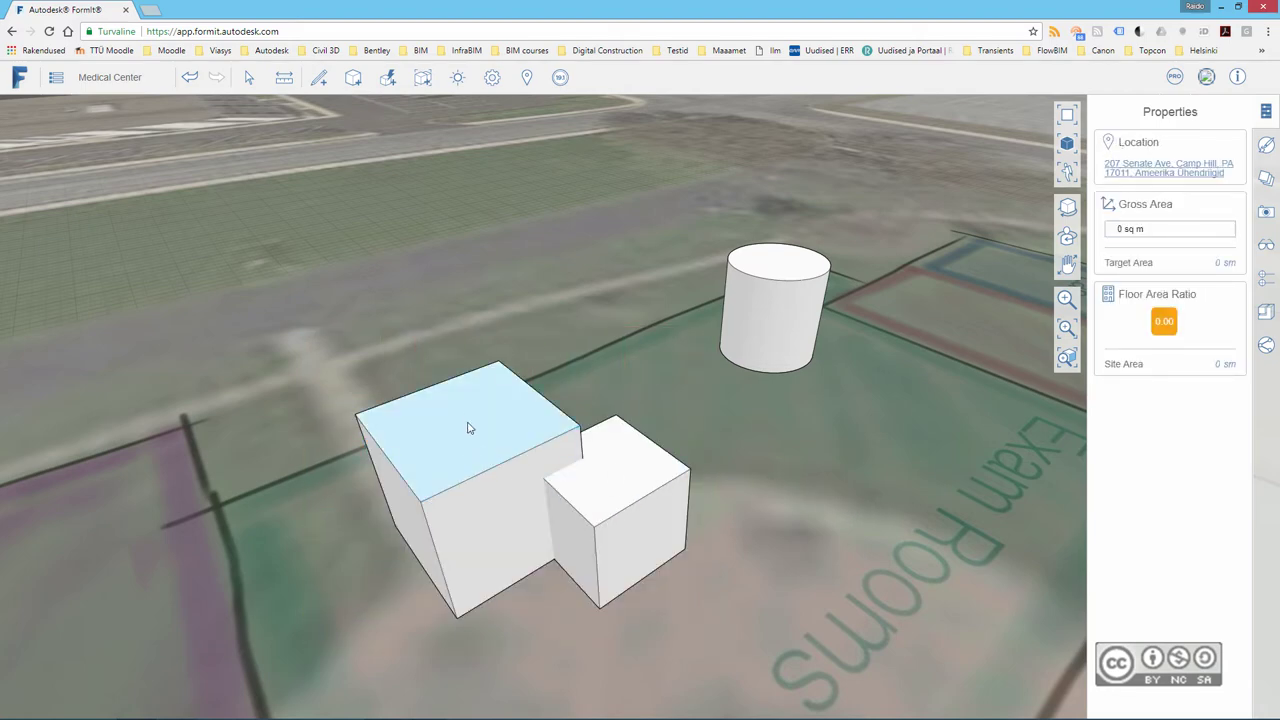
{"action": "double_click", "coordinate": [468, 428]}
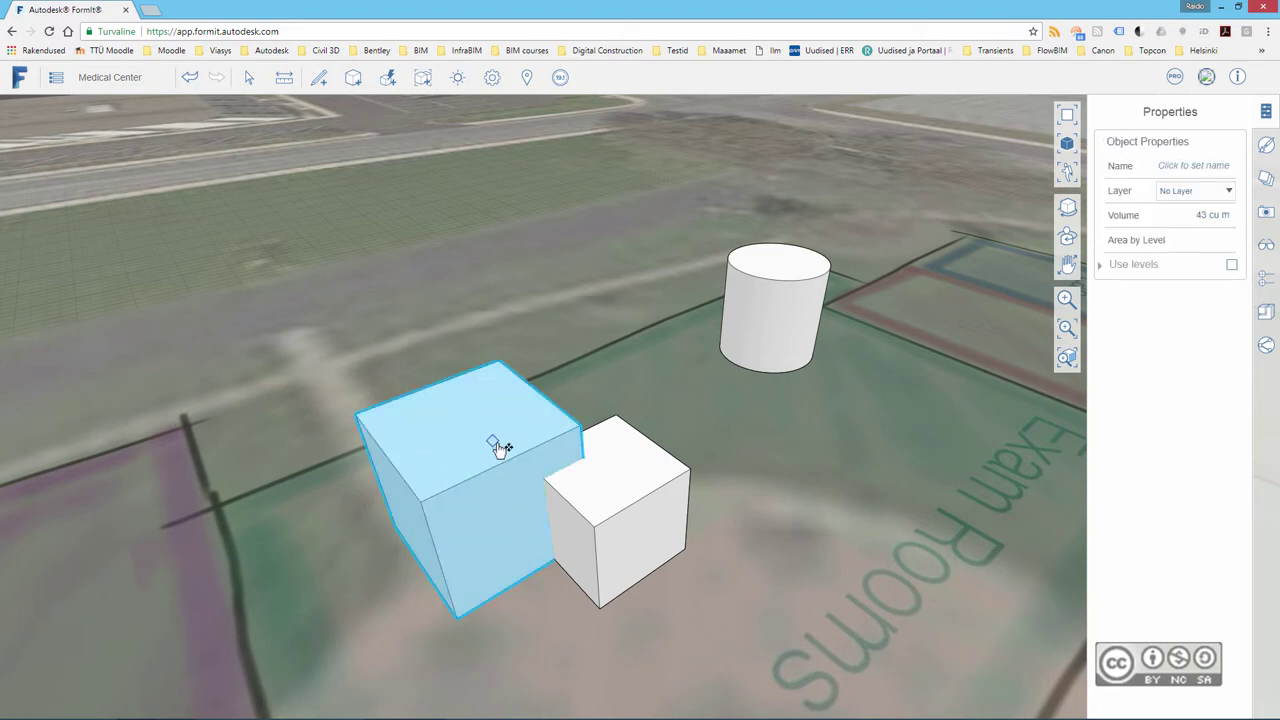
{"action": "double_click", "coordinate": [670, 476]}
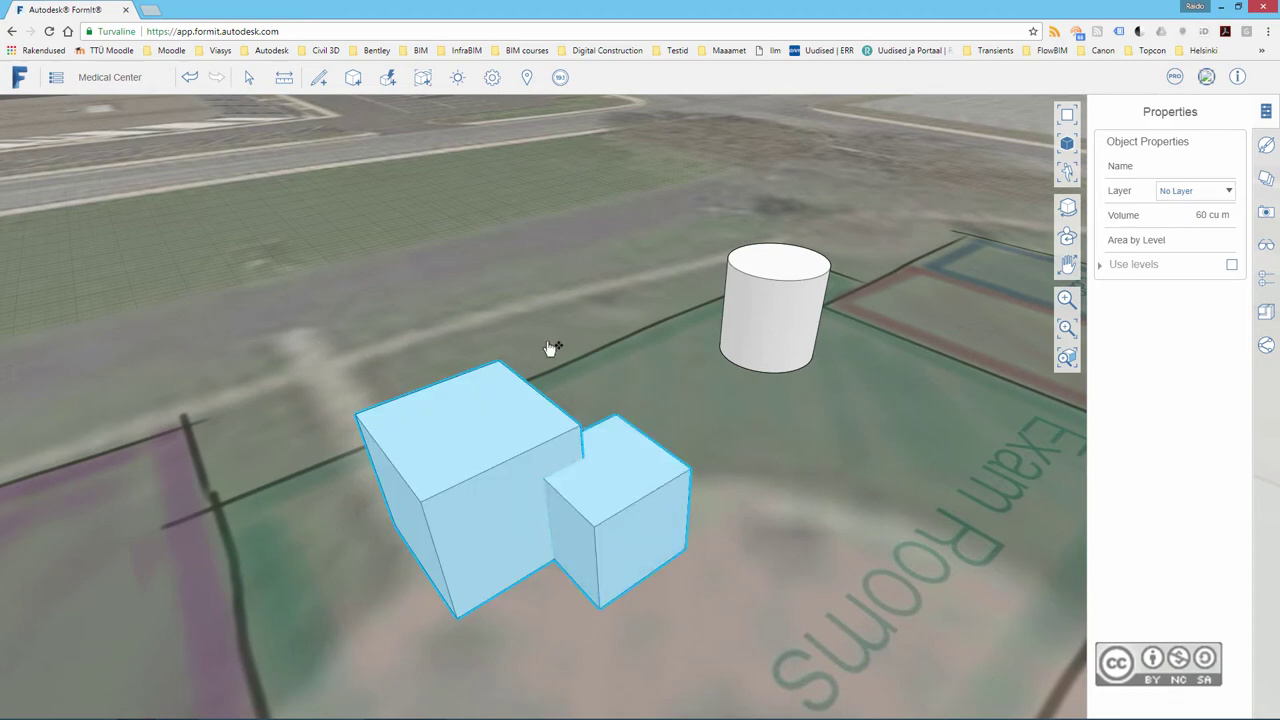
{"action": "right_click", "coordinate": [479, 407]}
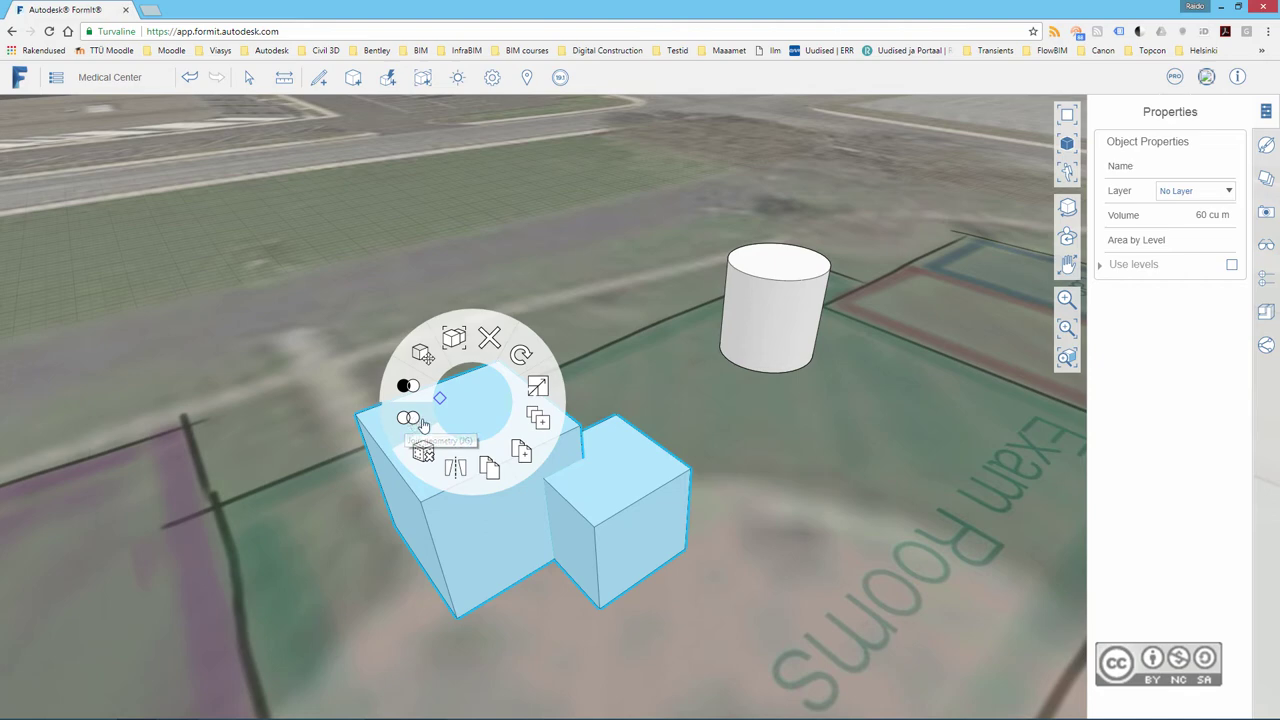
{"action": "left_click", "coordinate": [411, 420]}
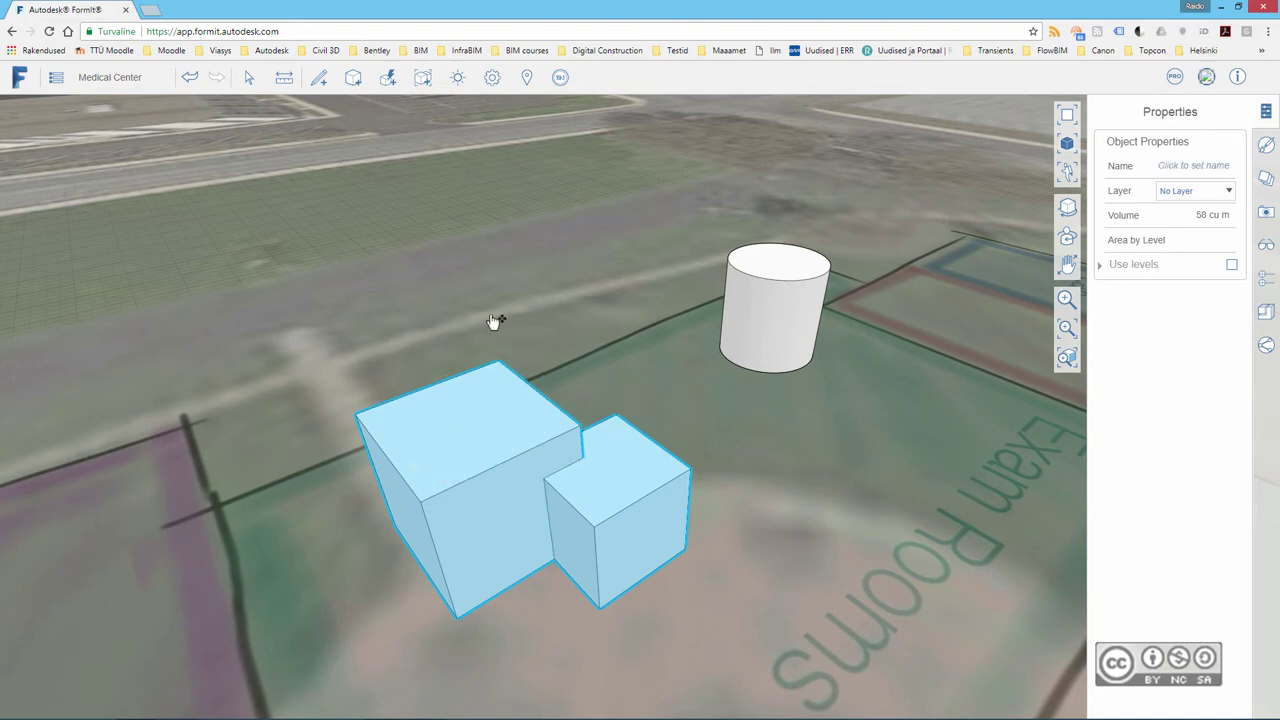
Check the combined object, then undo the join to separate the boxes.
{"action": "left_click", "coordinate": [607, 252]}
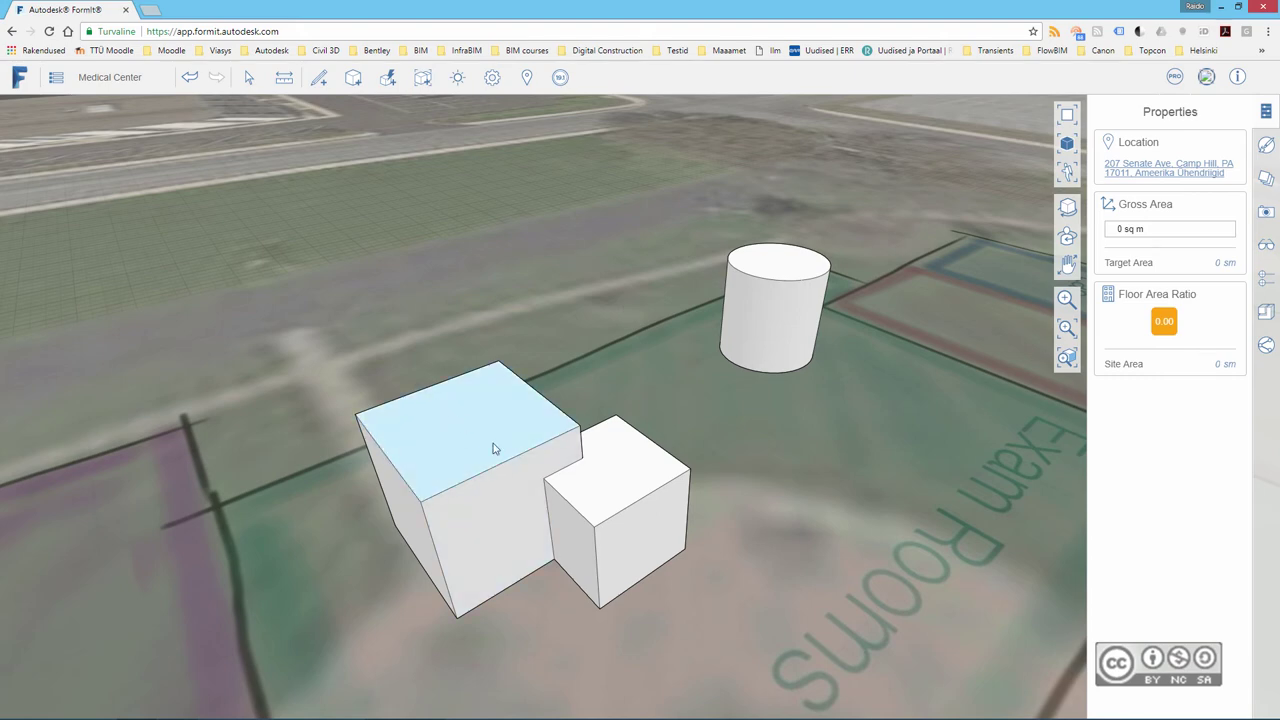
{"action": "double_click", "coordinate": [428, 433]}
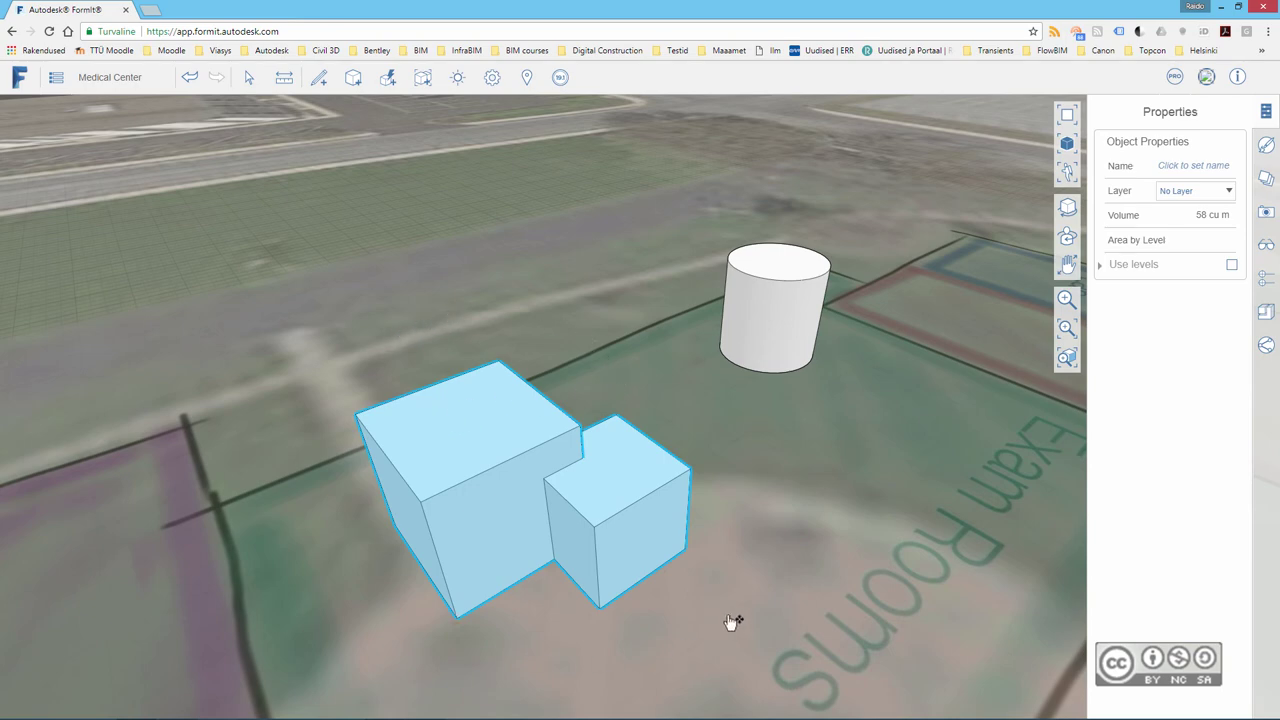
{"action": "left_click", "coordinate": [313, 508]}
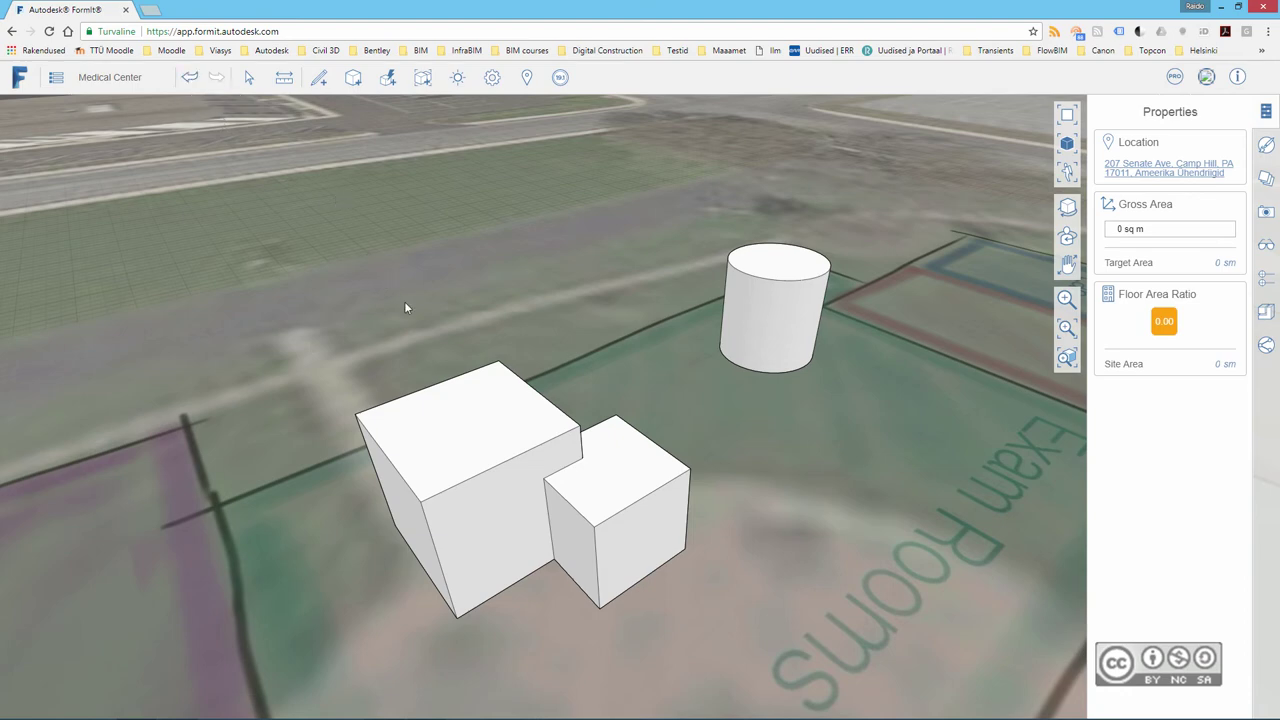
{"action": "key", "text": "ctrl+z"}
Cut the small box out of the large box with Cut Geometry.
{"action": "left_click", "coordinate": [480, 437]}
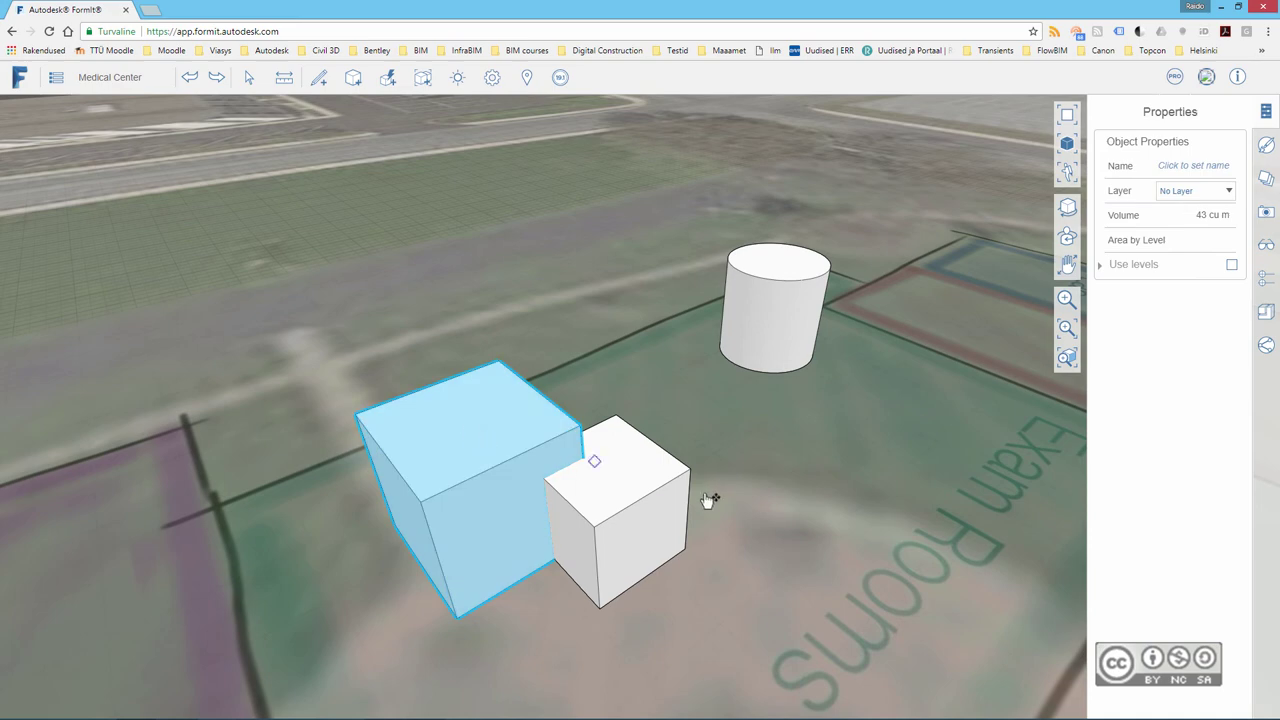
{"action": "left_click", "coordinate": [746, 494]}
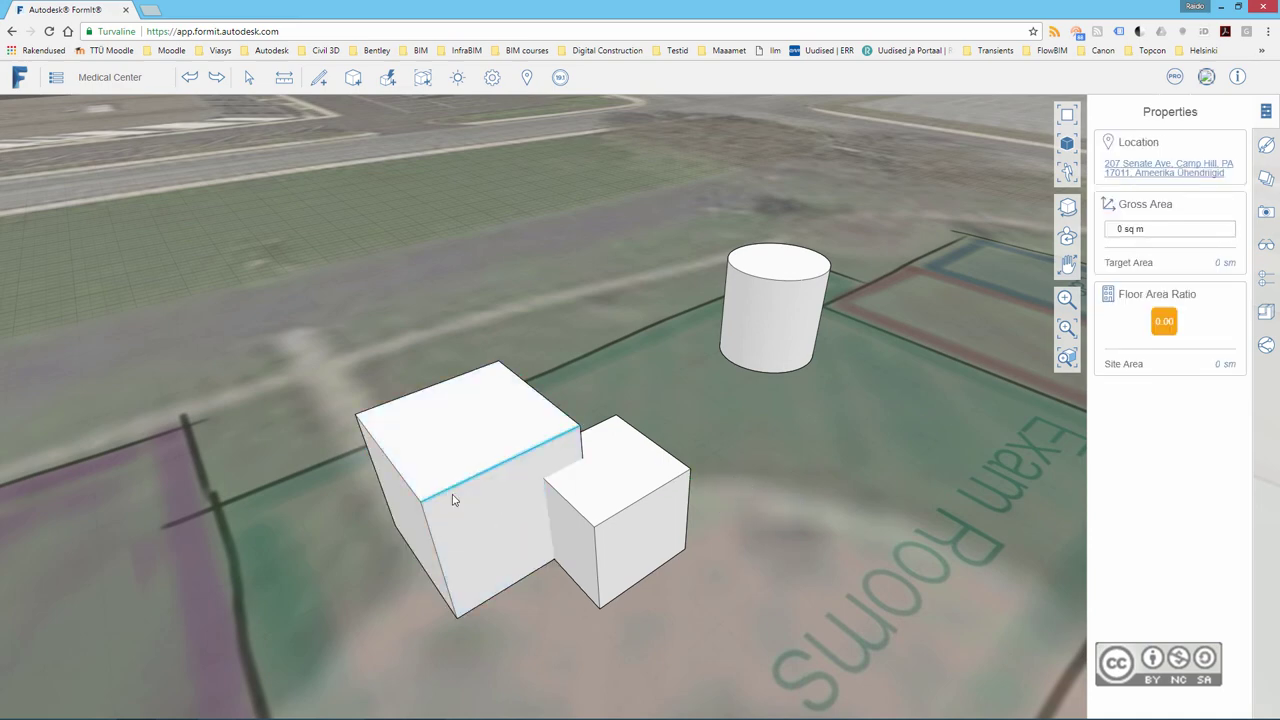
{"action": "double_click", "coordinate": [445, 430]}
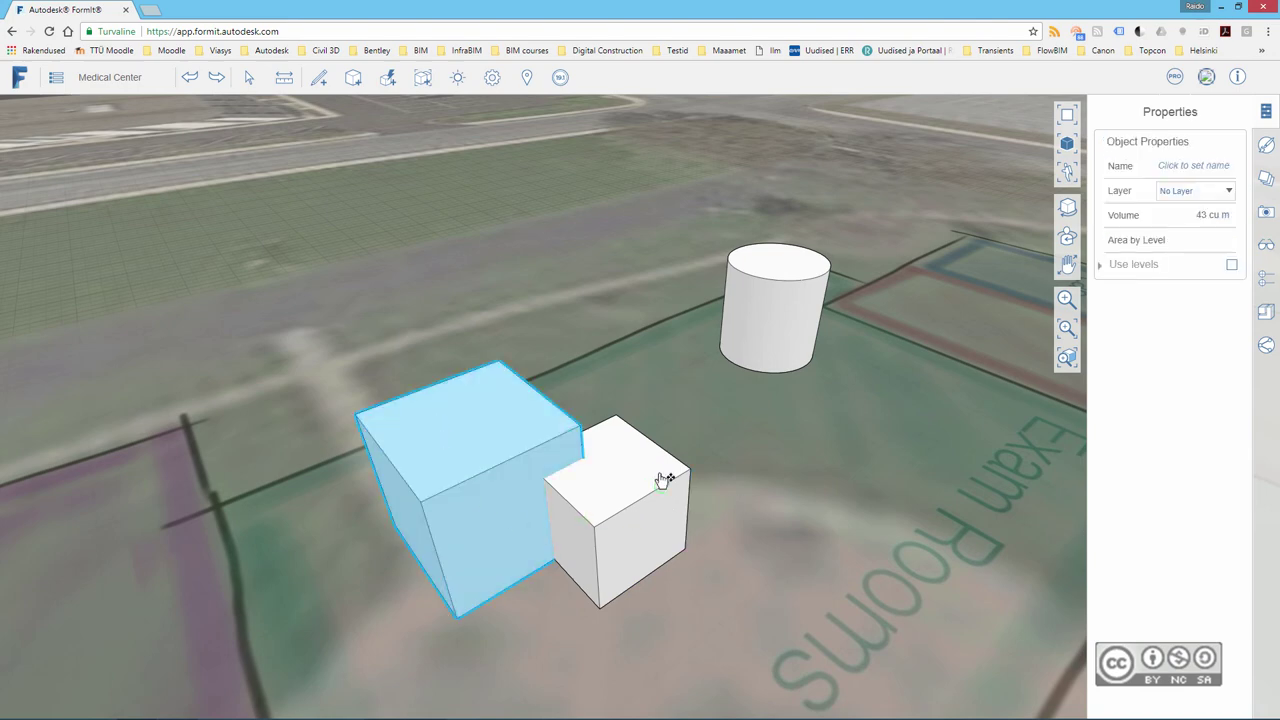
{"action": "double_click", "coordinate": [660, 473], "text": "shift"}
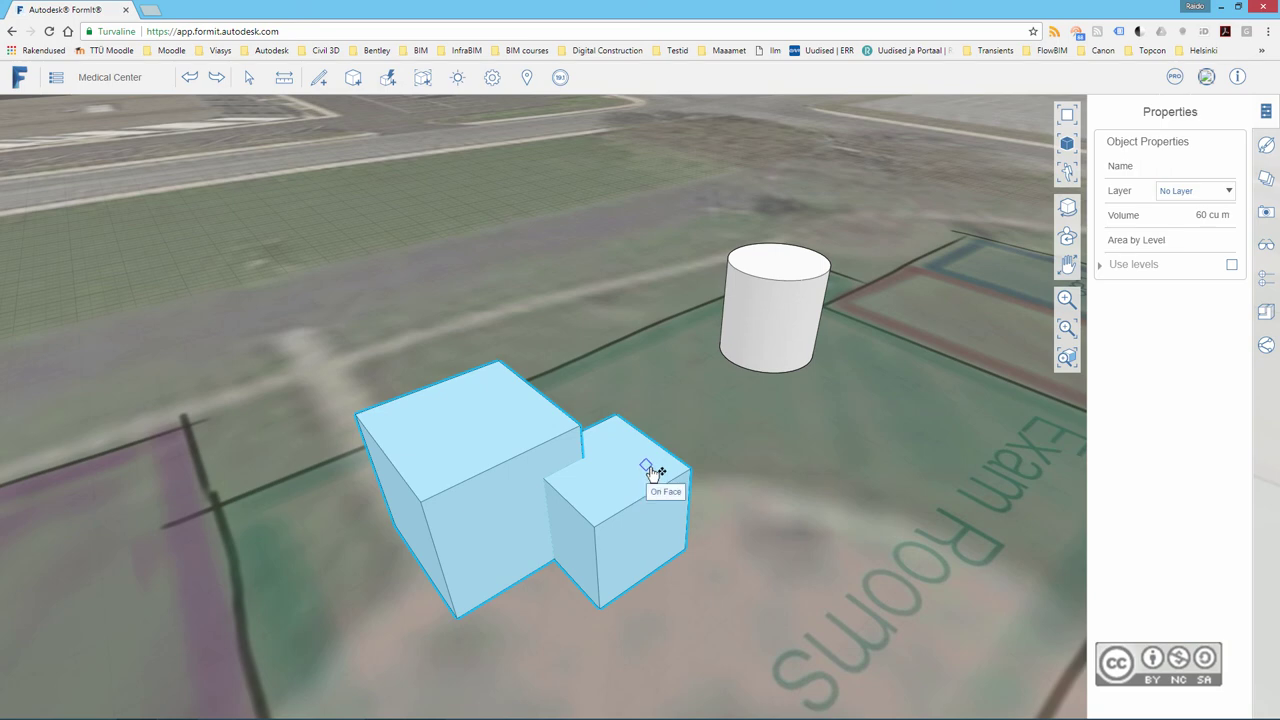
{"action": "right_click", "coordinate": [652, 472]}
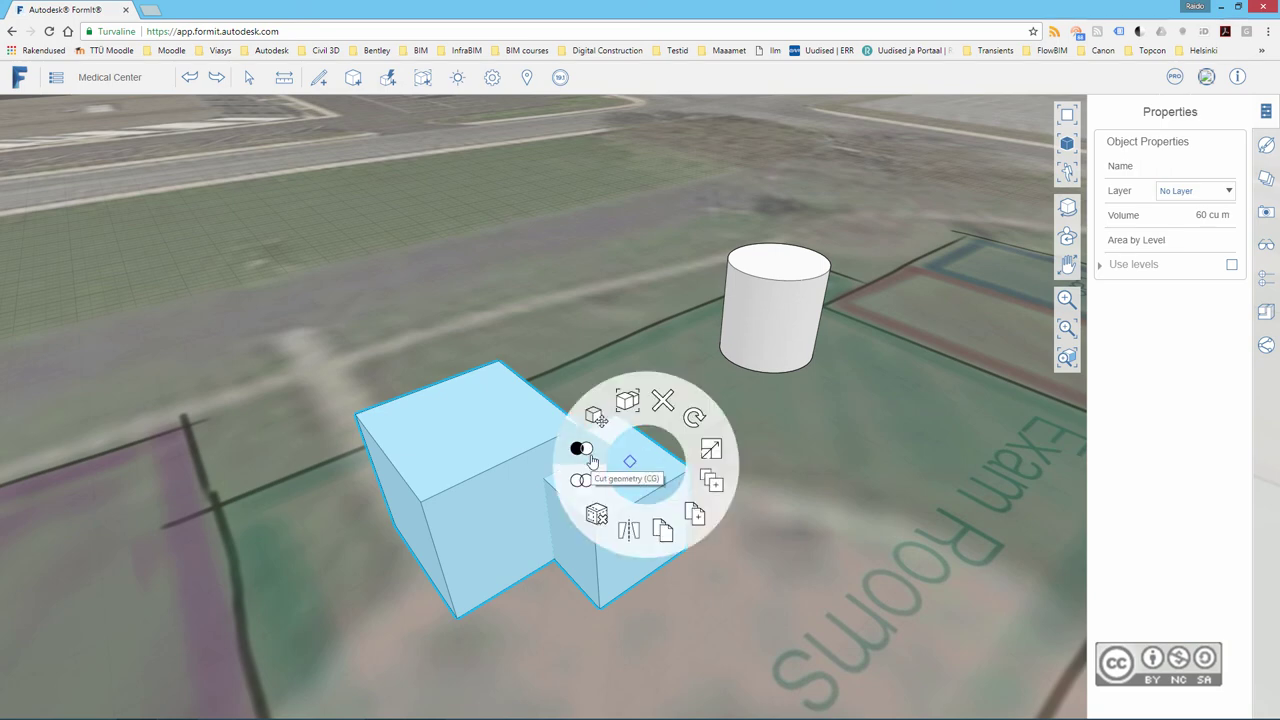
{"action": "left_click", "coordinate": [583, 452]}
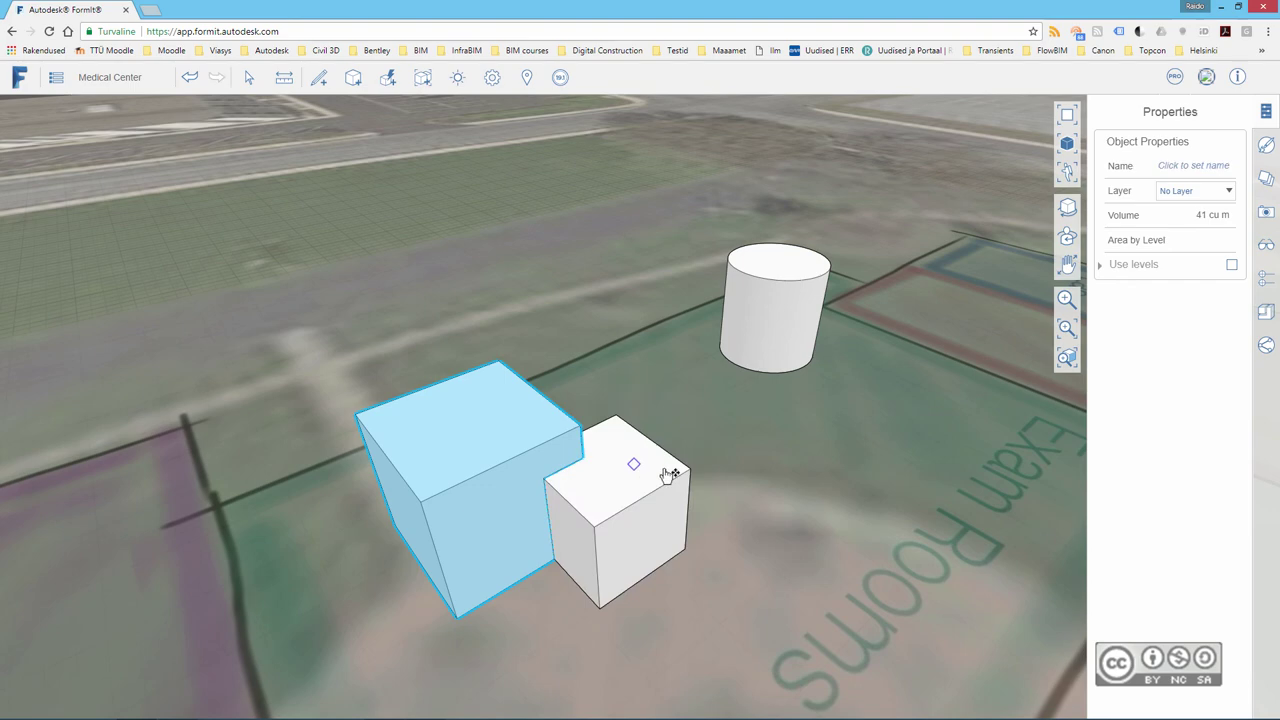
Move the small box 5.49 m to the right, revealing the corner notch.
{"action": "left_click", "coordinate": [605, 338]}
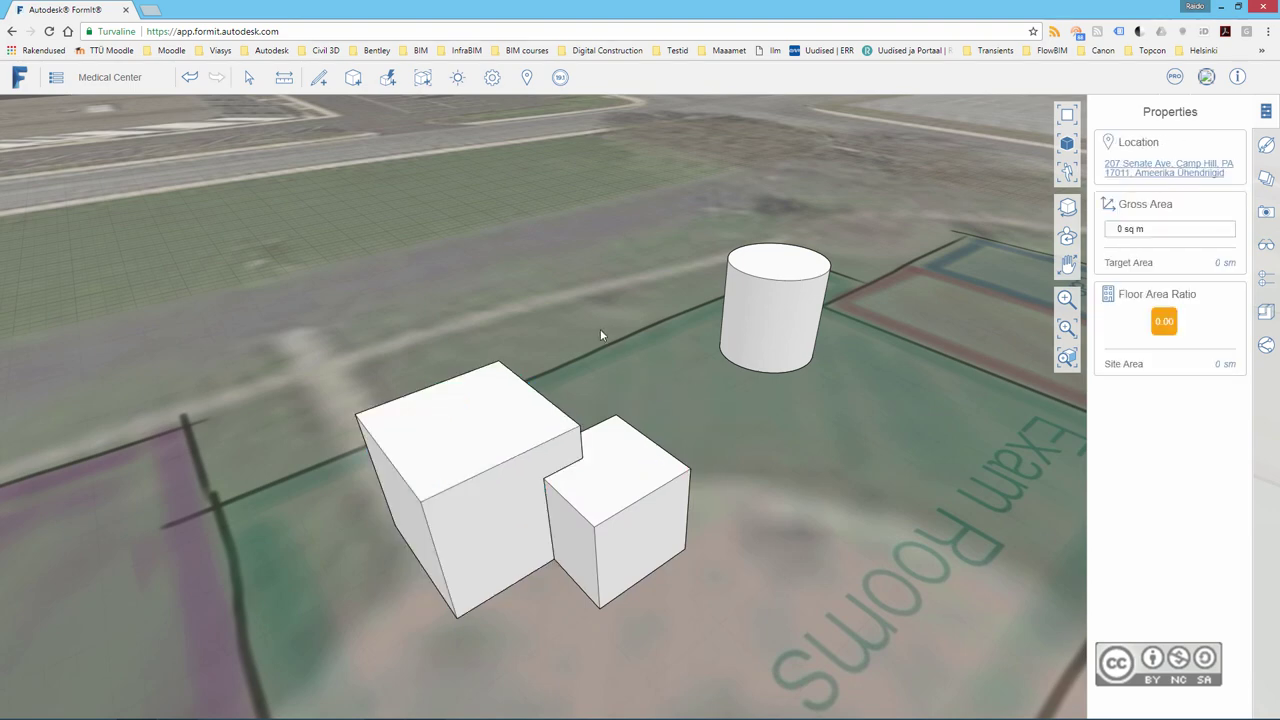
{"action": "double_click", "coordinate": [672, 480]}
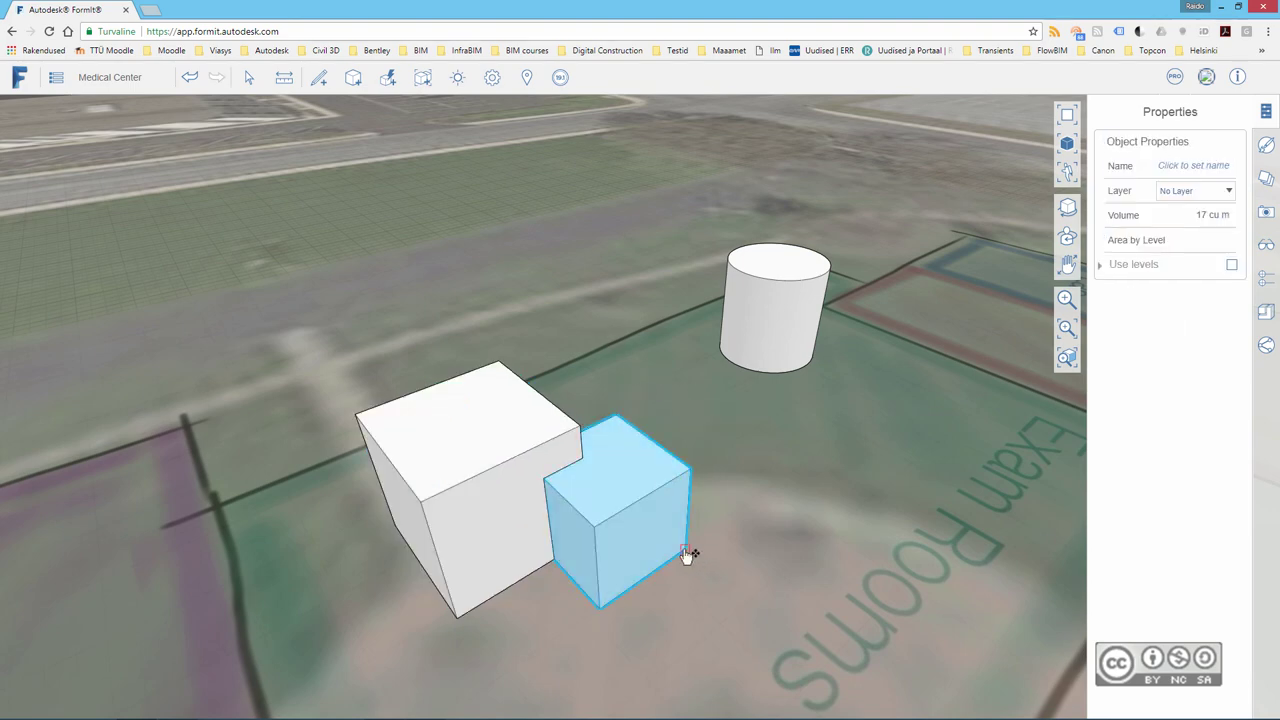
{"action": "left_click_drag", "start_coordinate": [688, 556], "coordinate": [903, 528]}
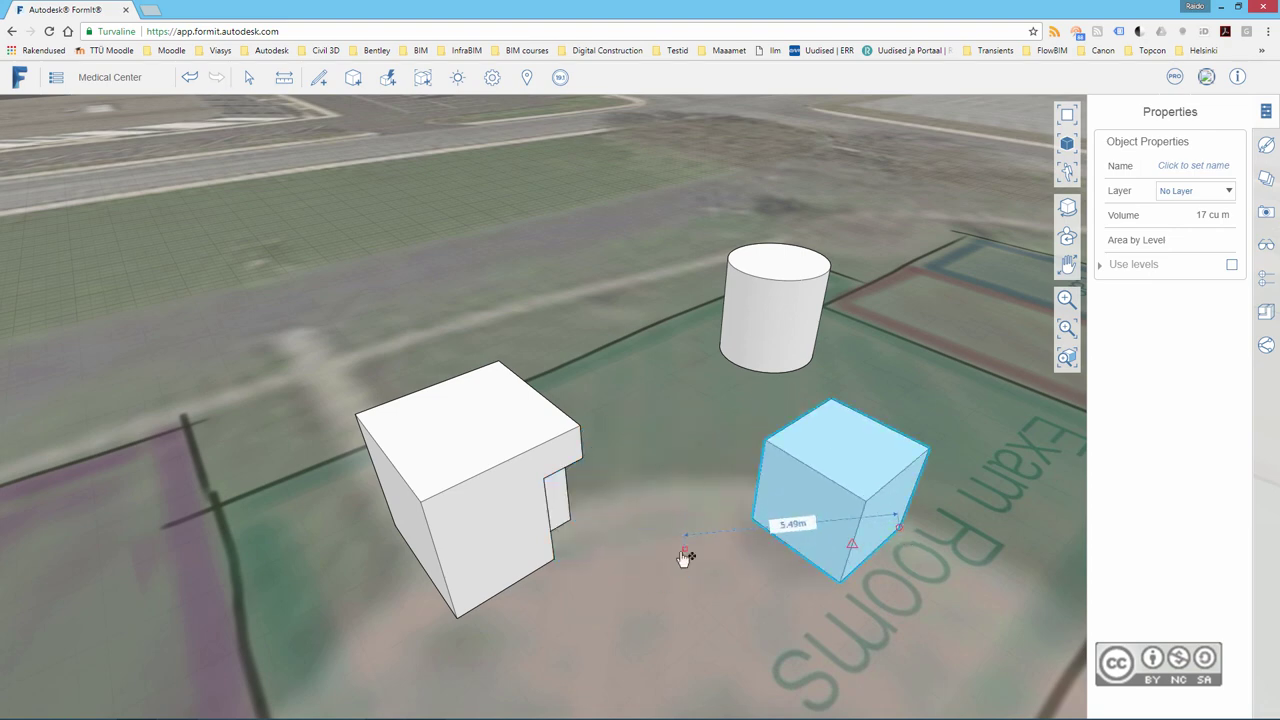
{"action": "left_click", "coordinate": [593, 539]}
{"action": "mouse_move", "coordinate": [593, 539]}
{"action": "middle_mouse_down"}
{"action": "mouse_move", "coordinate": [440, 500]}
{"action": "mouse_move", "coordinate": [500, 417]}
{"action": "mouse_move", "coordinate": [551, 471]}
{"action": "mouse_move", "coordinate": [480, 466]}
{"action": "mouse_move", "coordinate": [494, 477]}
{"action": "middle_mouse_up"}
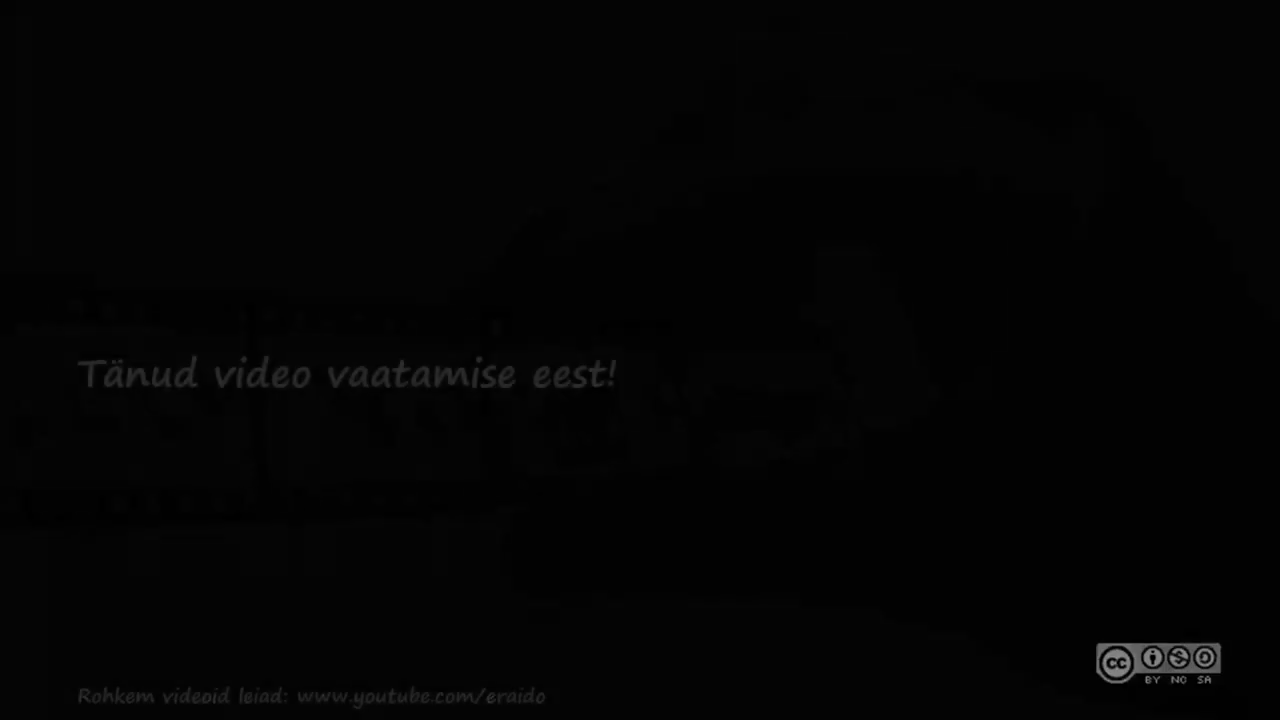